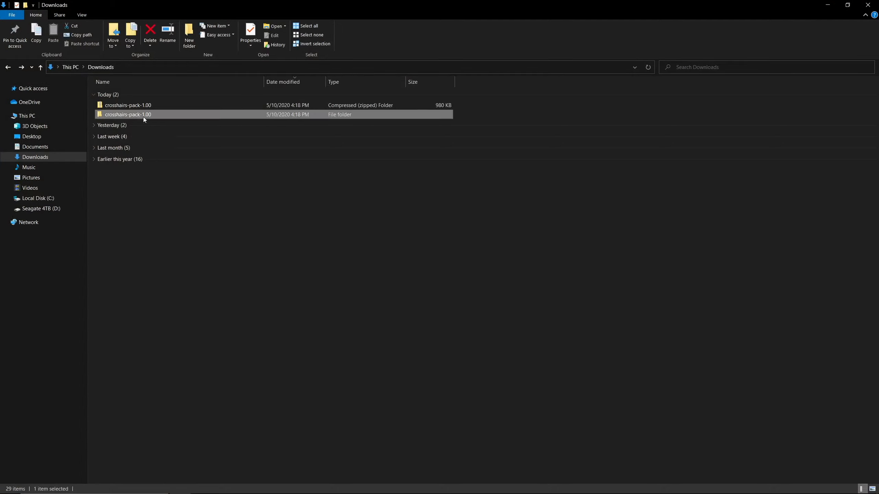
Review the License file and the circle crosshair images in the downloaded crosshairs-pack-1.00 folder.
double_click(143, 116)
double_click(126, 95)
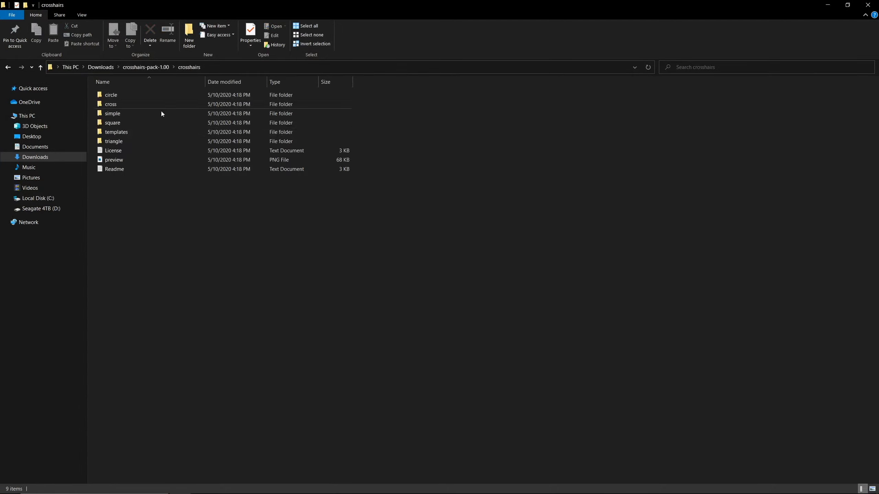
double_click(113, 151)
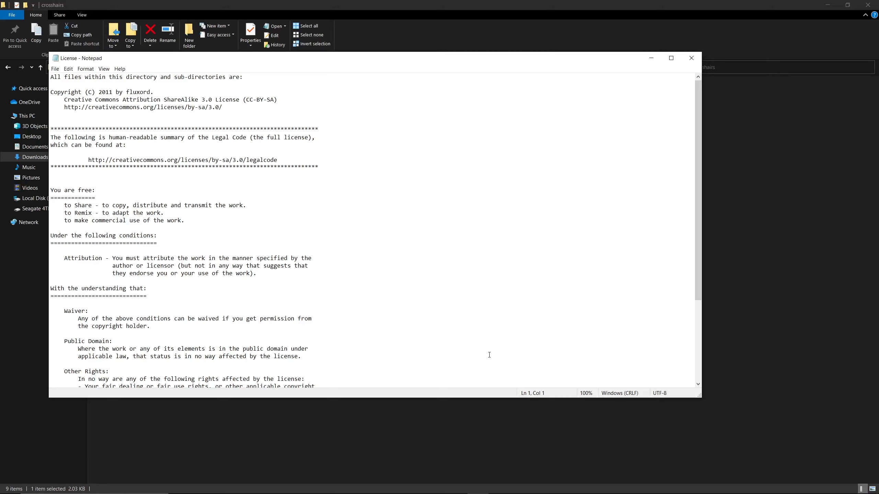
click(691, 57)
click(142, 301)
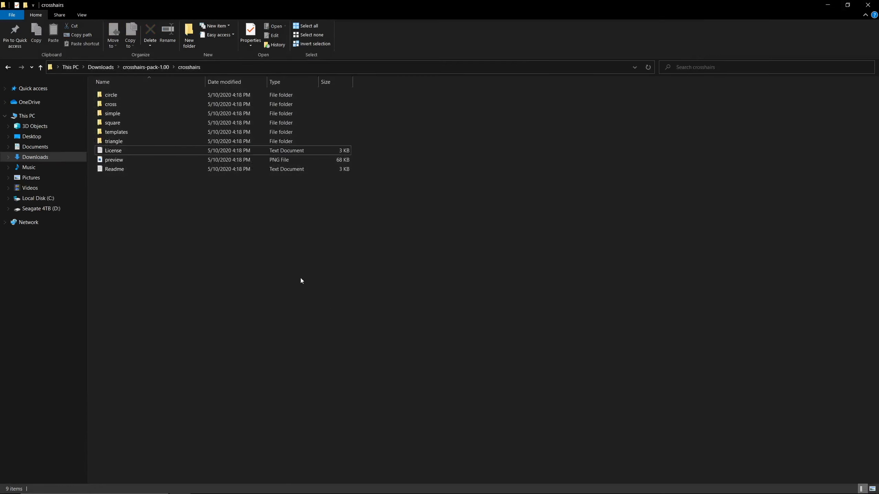
double_click(150, 93)
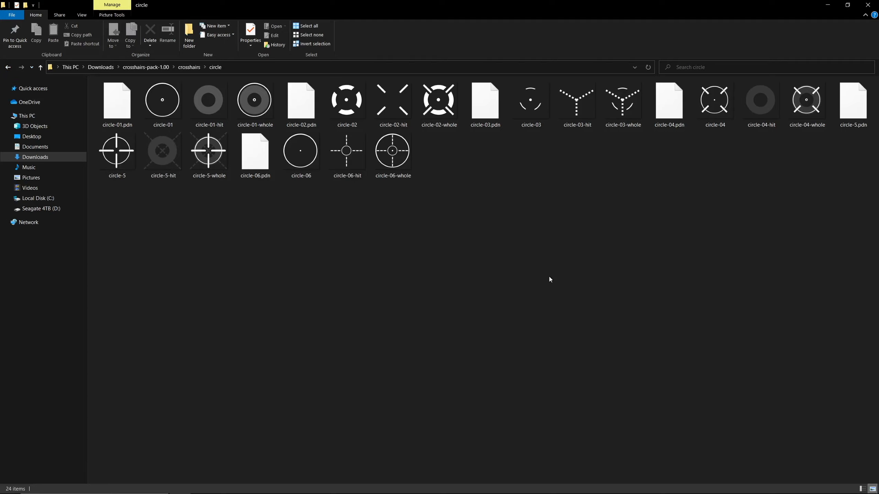
Switch to Unreal Editor and create a folder named Crosshairs inside the Imports content folder.
key(alt+Tab)
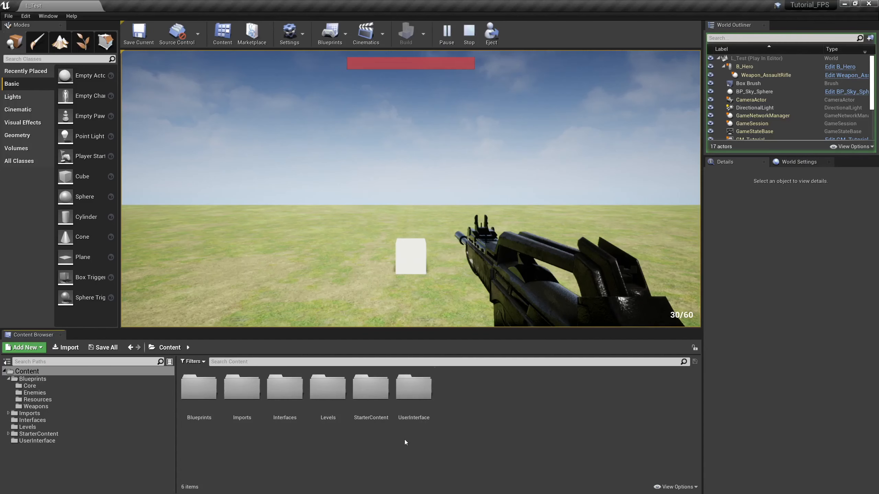
click(34, 414)
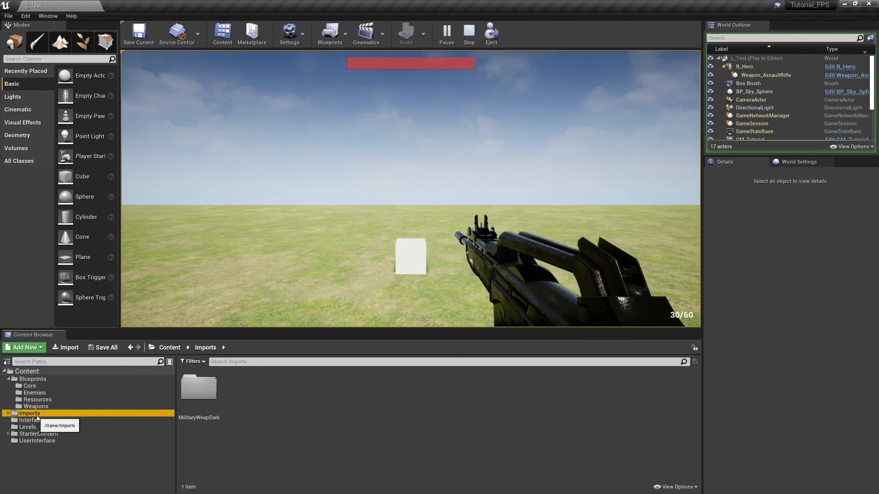
double_click(218, 395)
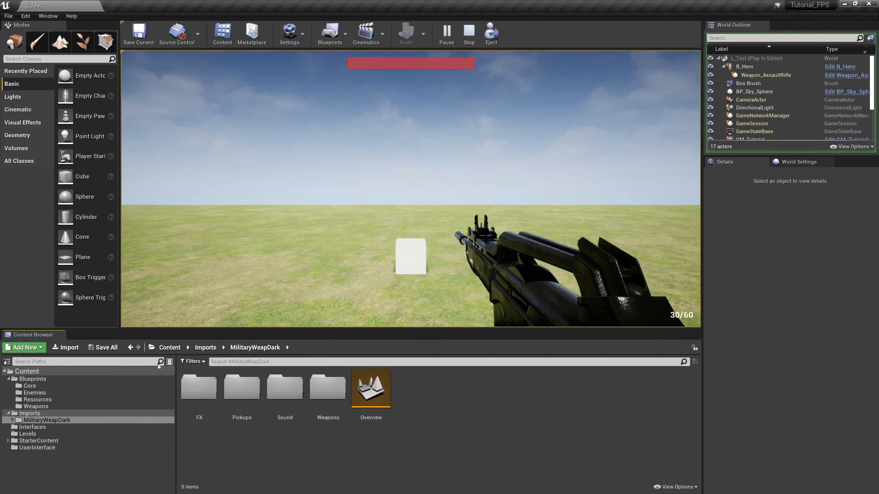
click(129, 348)
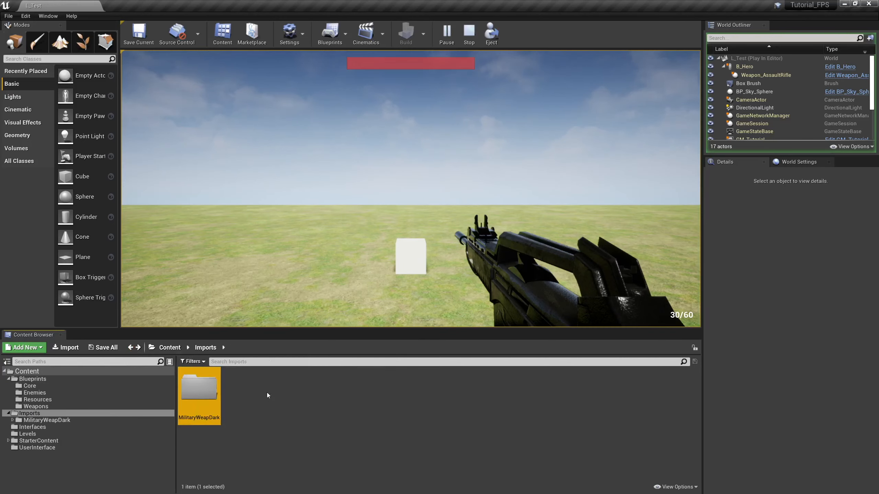
click(250, 393)
right_click(249, 394)
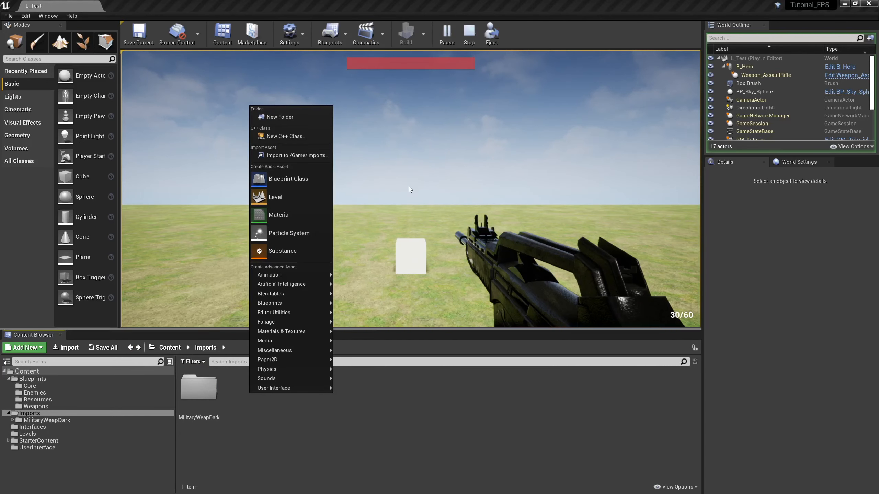
click(294, 111)
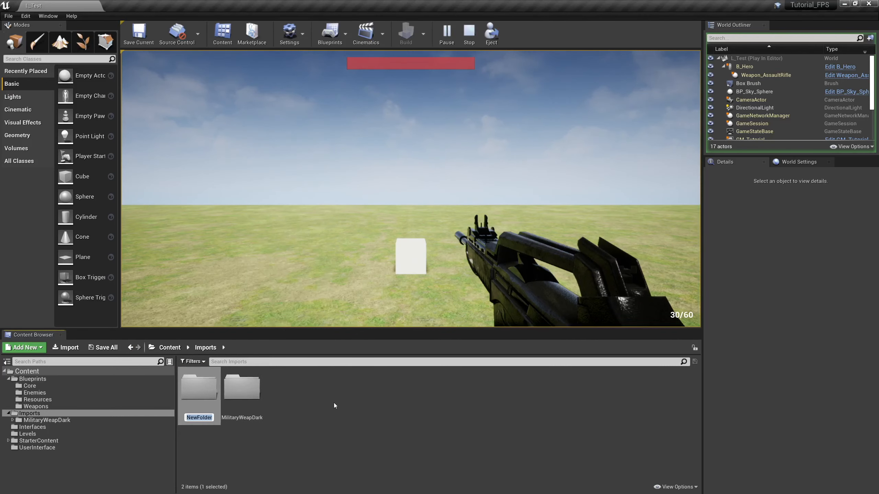
text(Crosshairs)
key(Return)
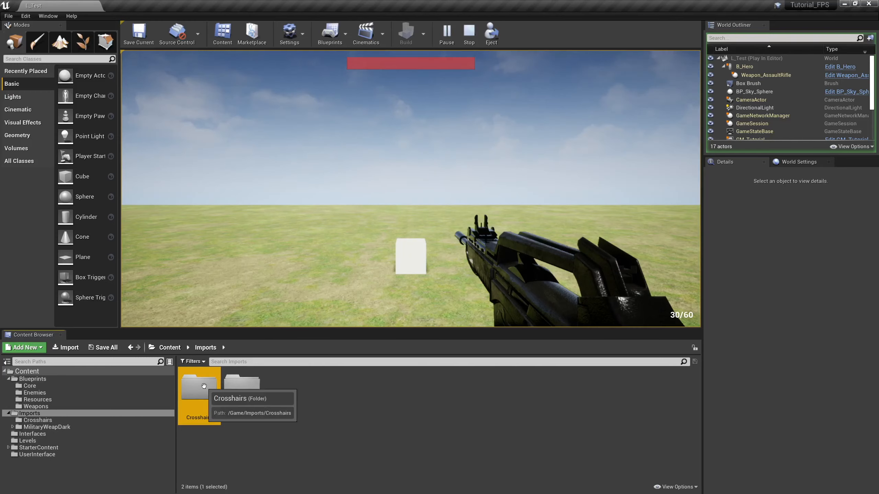
Import all images from the crosshair pack's circle folder in Downloads into the new Crosshairs content folder.
double_click(204, 386)
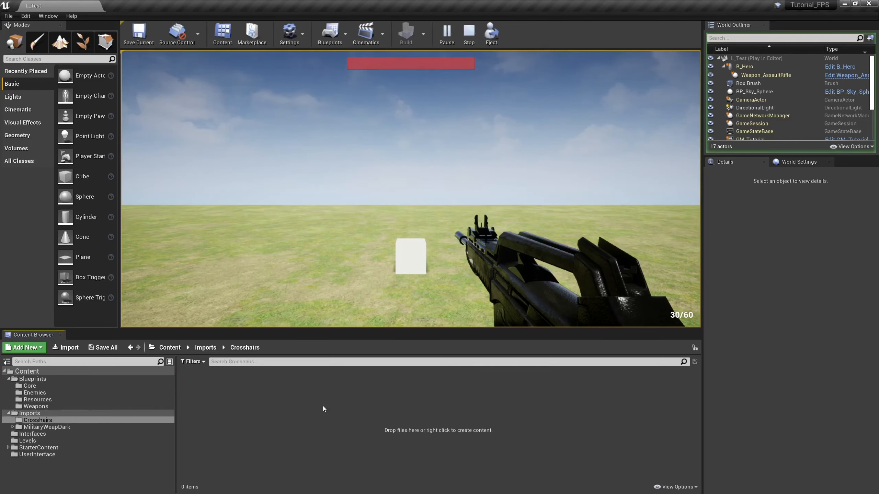
click(65, 347)
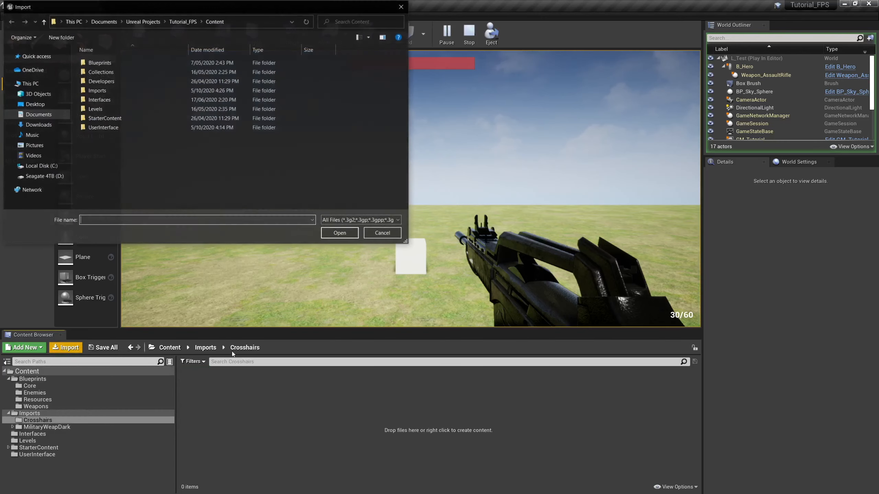
click(38, 124)
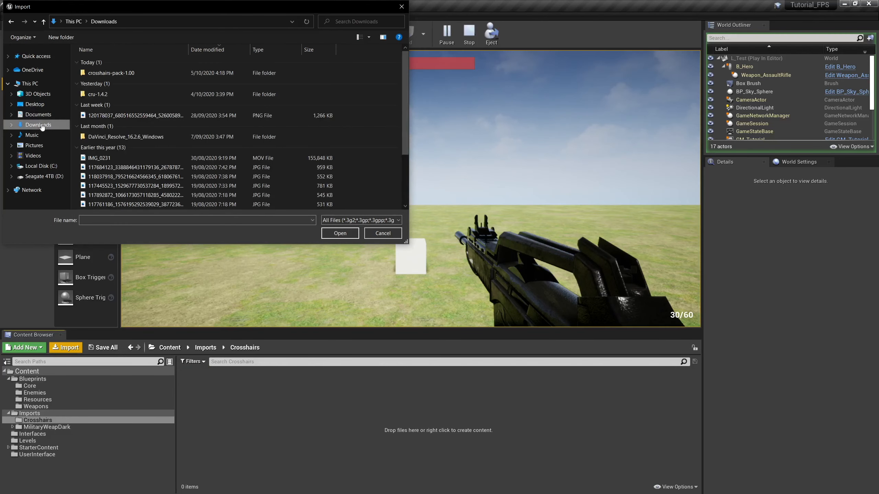
double_click(151, 71)
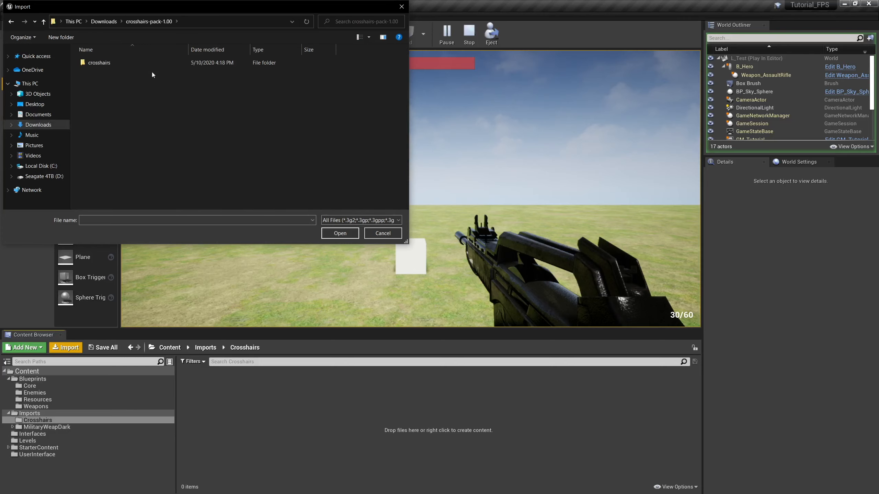
double_click(114, 63)
double_click(113, 61)
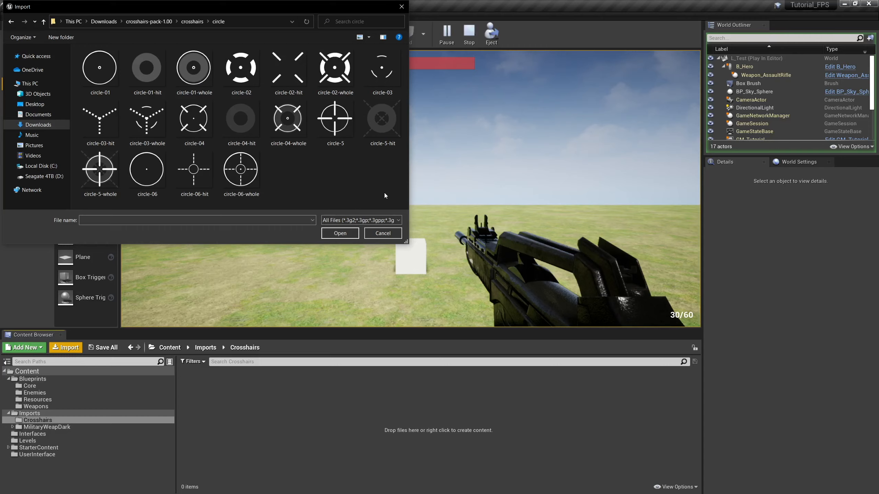
drag(388, 195, 76, 47)
click(335, 237)
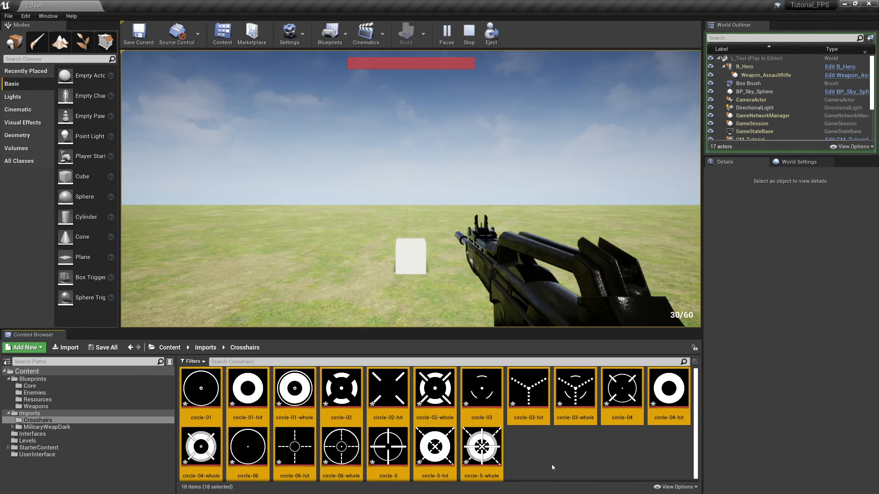
Create a subfolder named Circles inside the Crosshairs content folder.
click(556, 456)
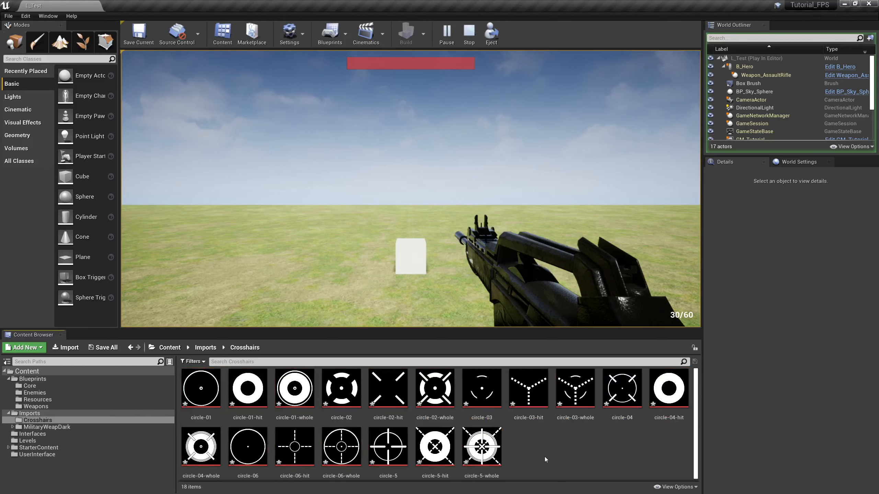
right_click(541, 453)
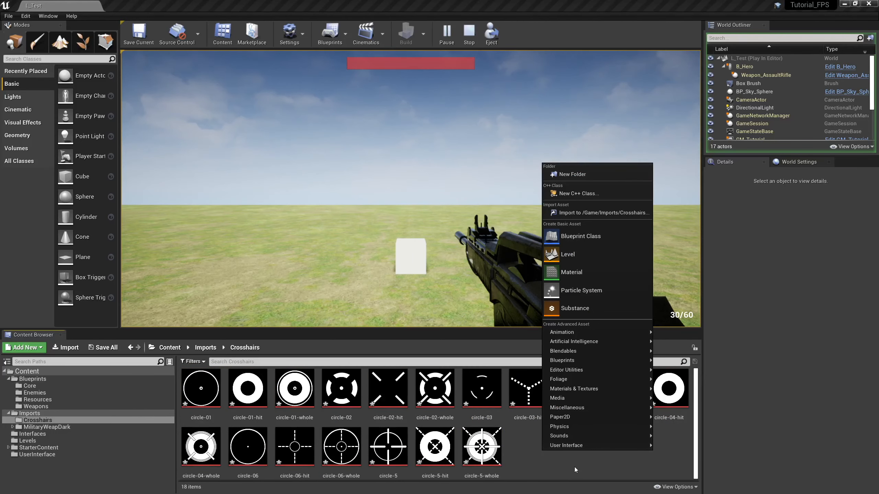
click(573, 174)
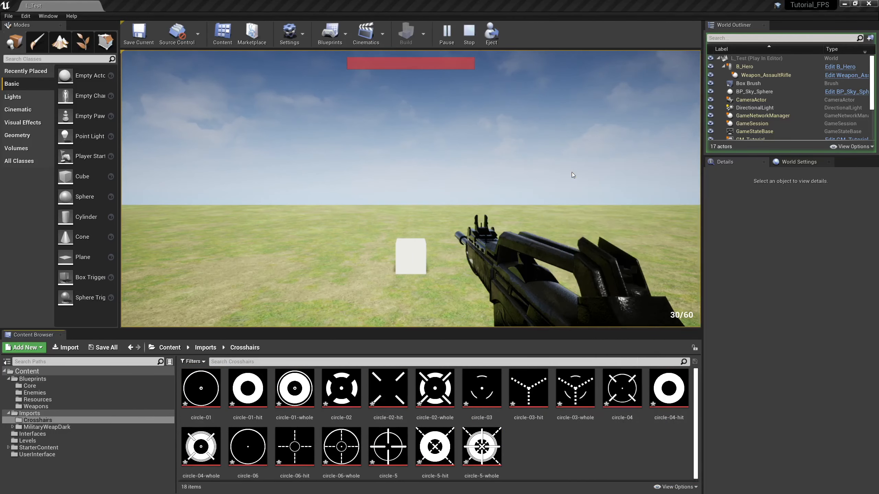
text(C)
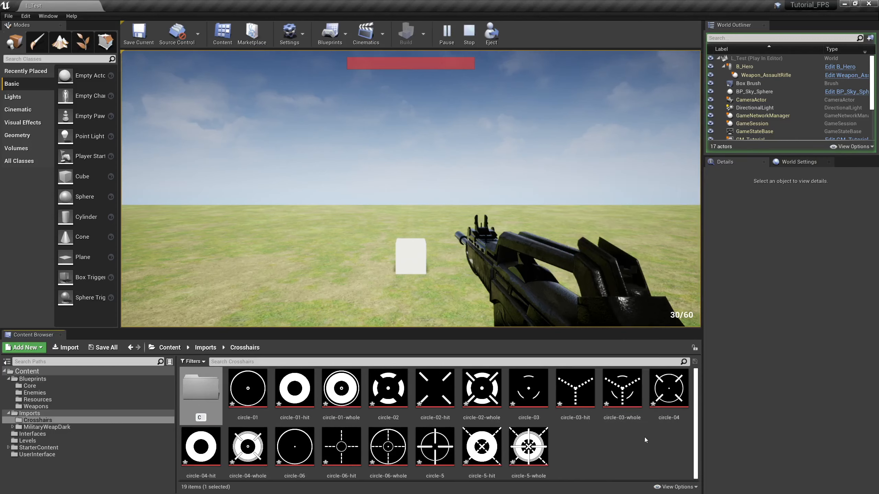
text(ircles)
key(Return)
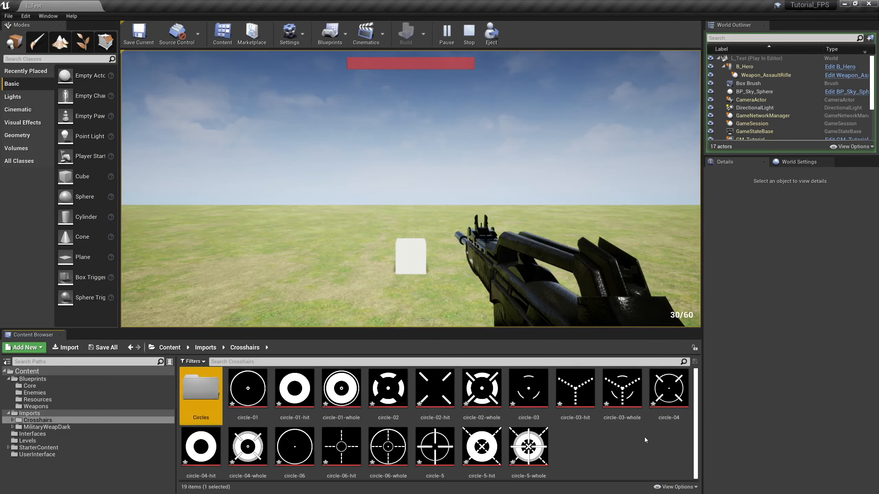
Move all imported circle textures, from circle-01 to circle-5-whole, into the Circles subfolder.
click(659, 466)
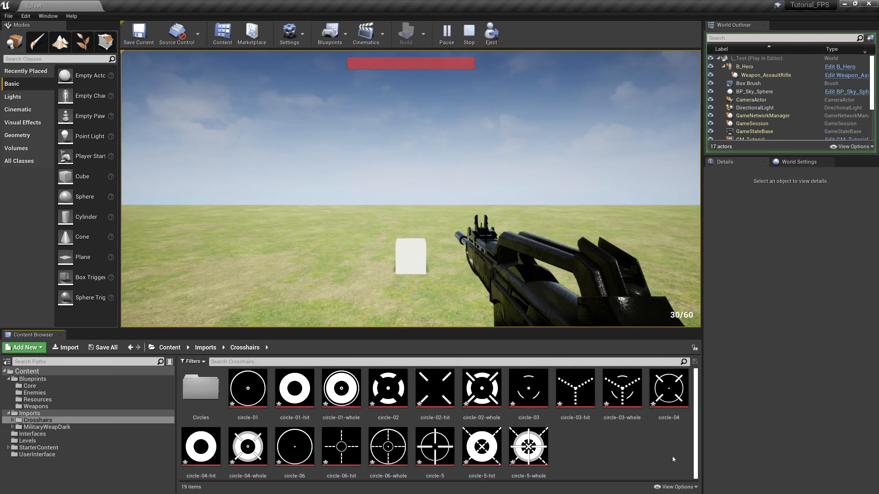
click(247, 389)
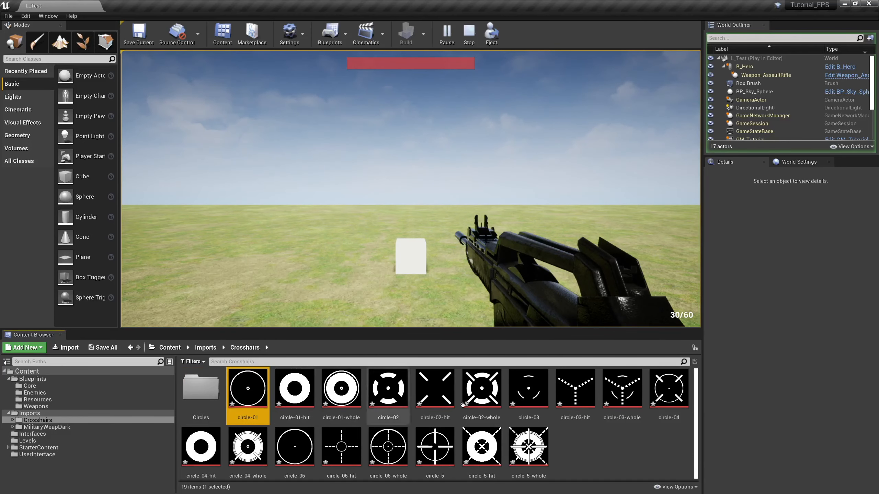
shift+click(528, 446)
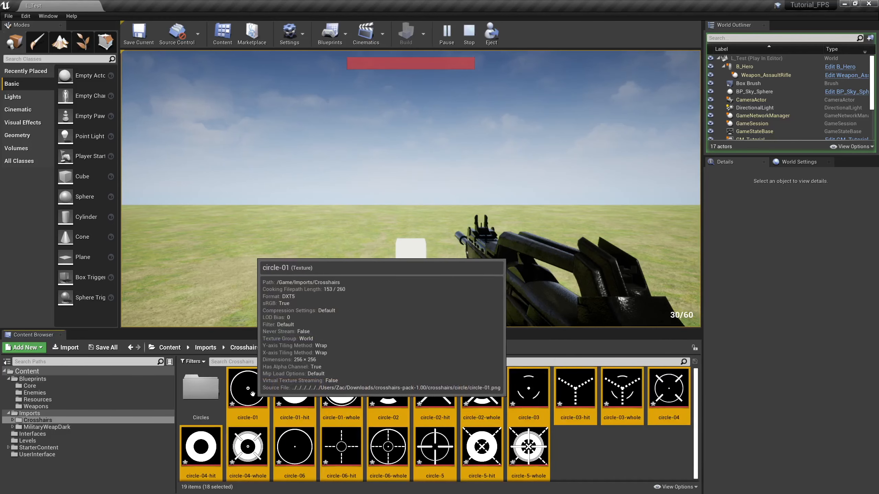
drag(252, 394, 201, 386)
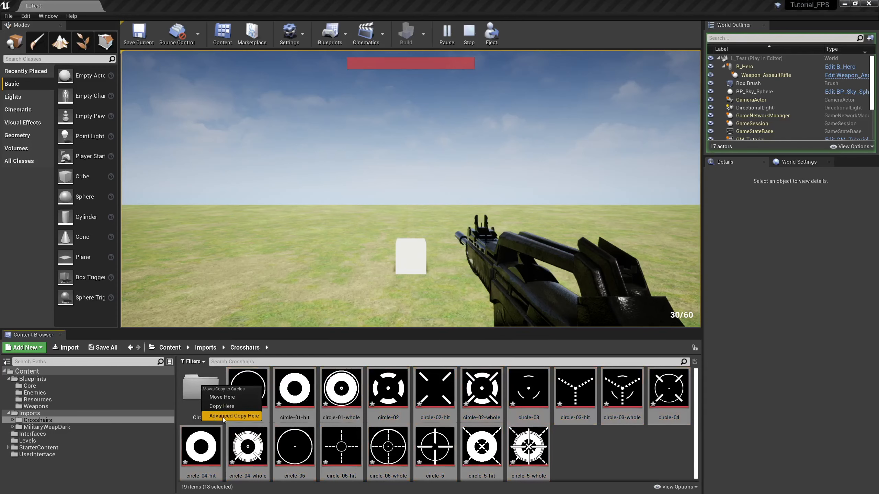
click(238, 399)
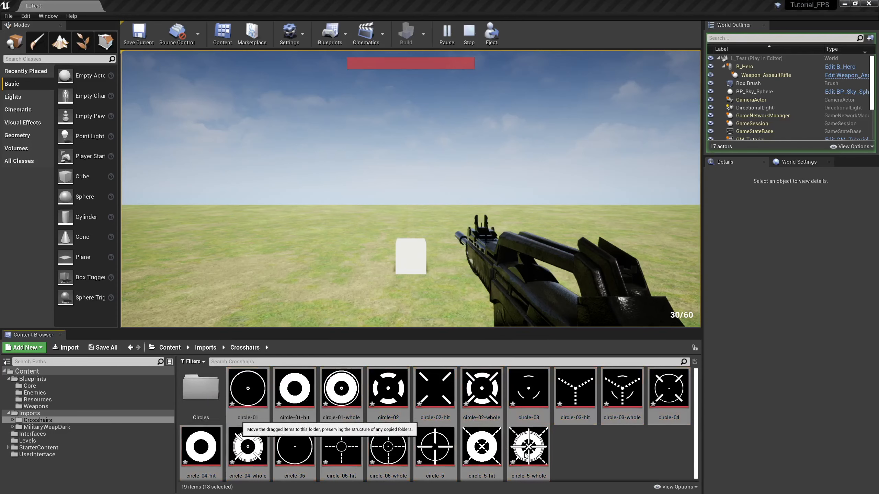
Open all textures of the Circles folder for bulk editing in the Property Matrix.
double_click(206, 392)
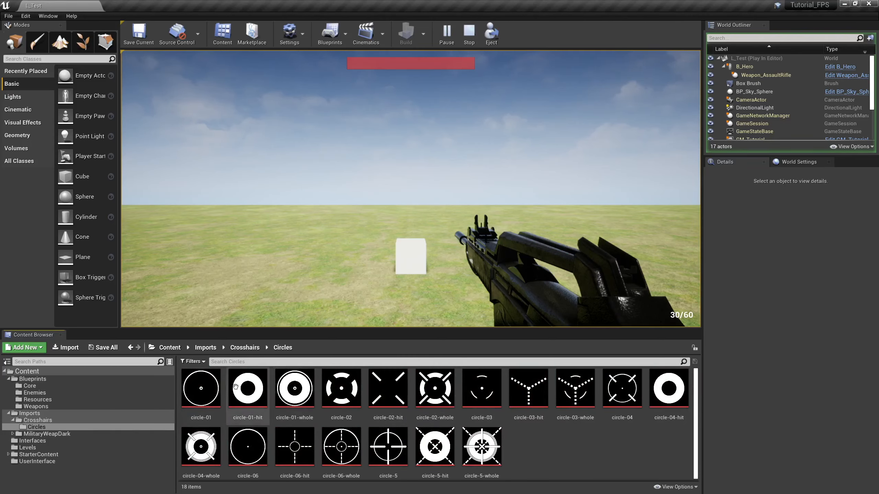
click(206, 389)
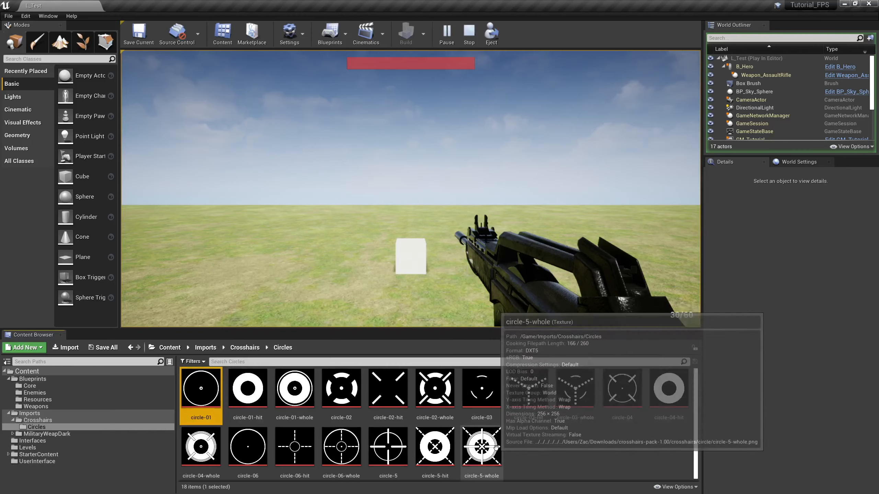
shift+click(486, 450)
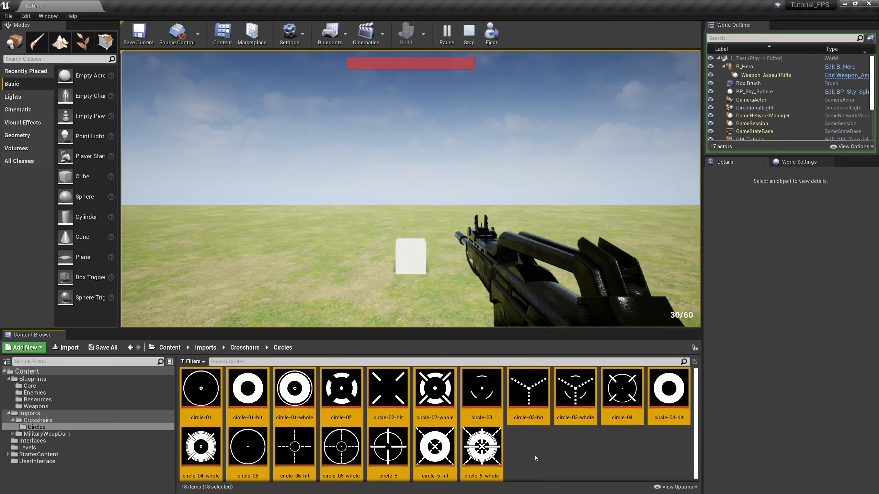
right_click(385, 387)
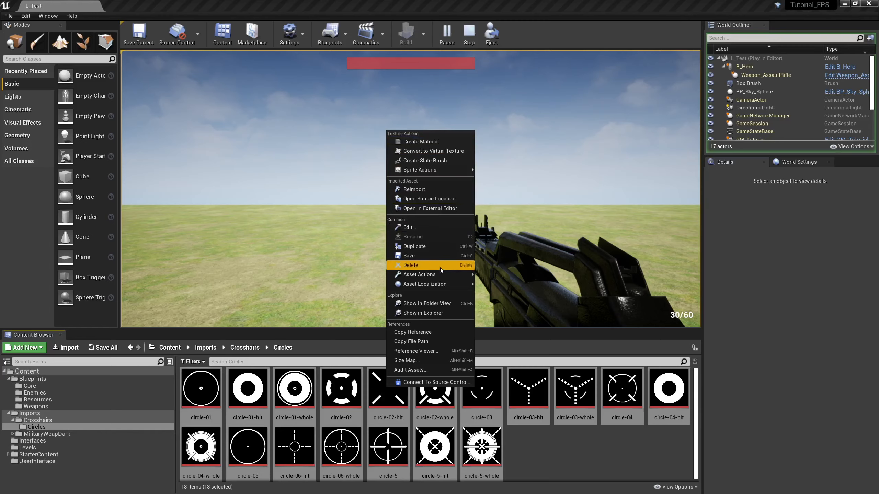
mouse_move(441, 273)
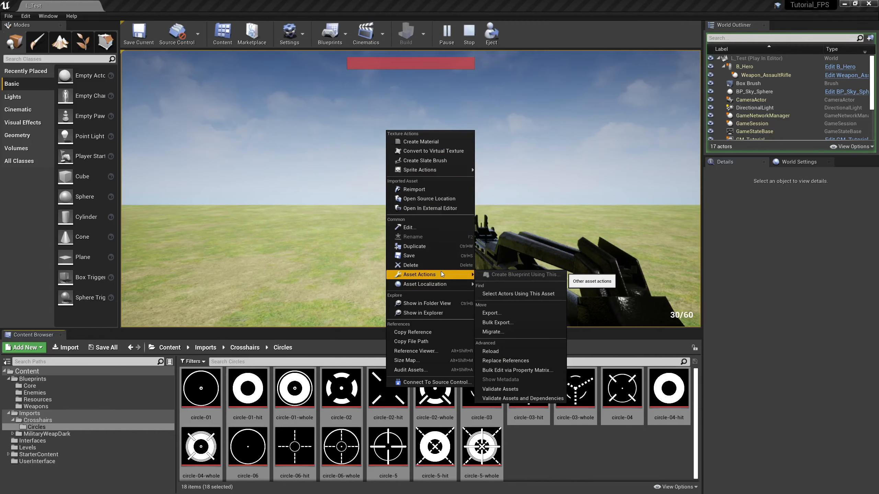
click(524, 370)
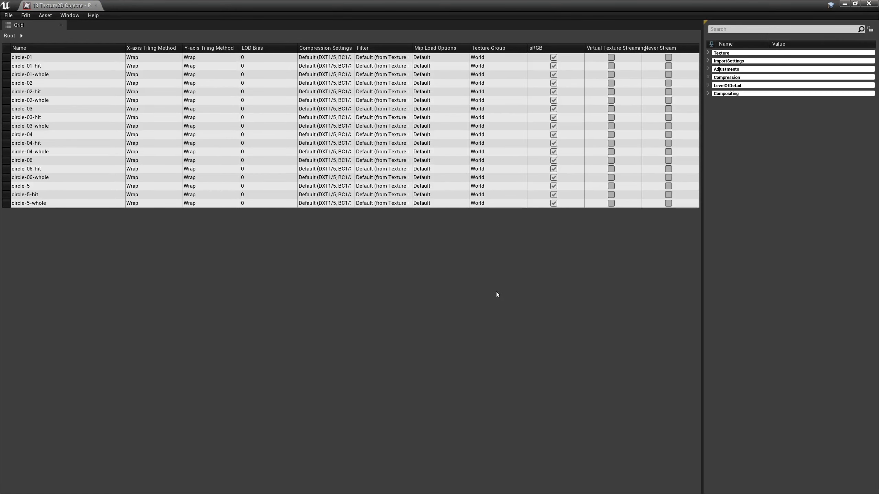
Set the texture group of all circle crosshair textures to UI.
click(713, 86)
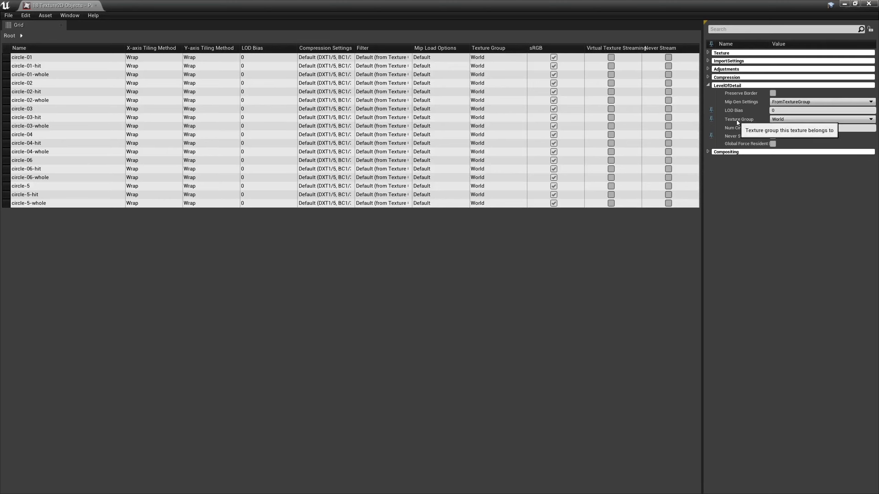
click(806, 119)
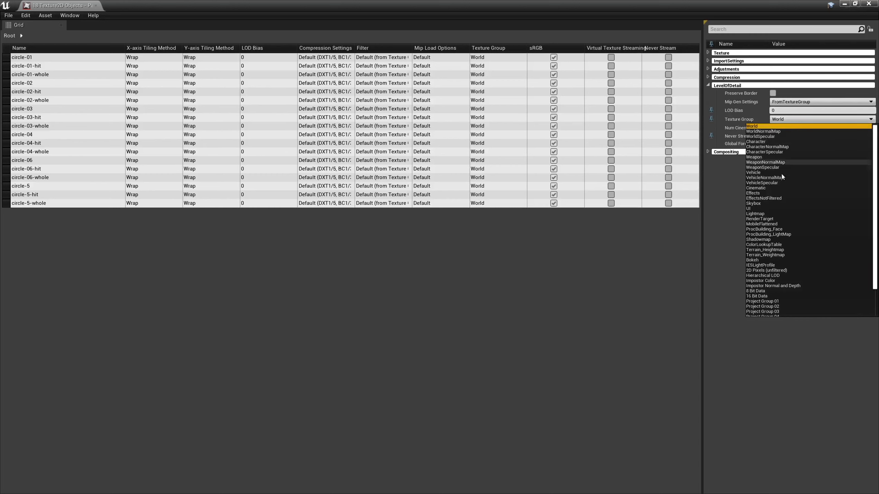
click(765, 209)
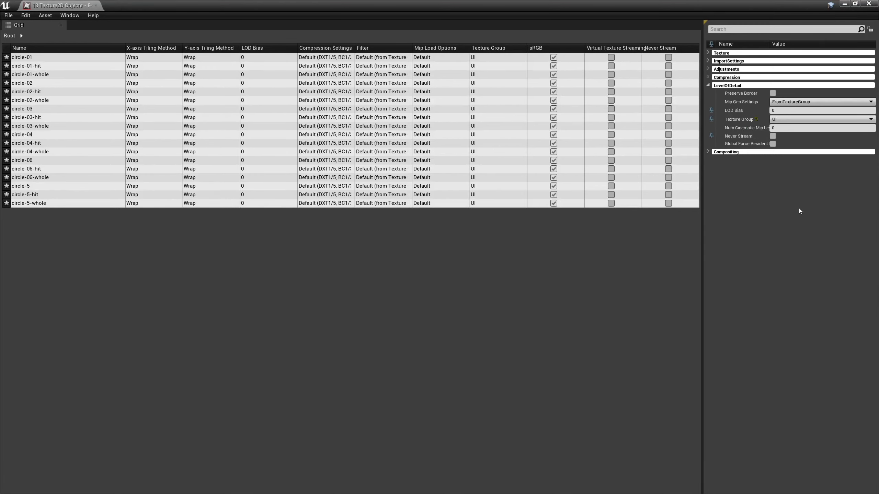
Close the Property Matrix and save all modified circle textures.
click(96, 6)
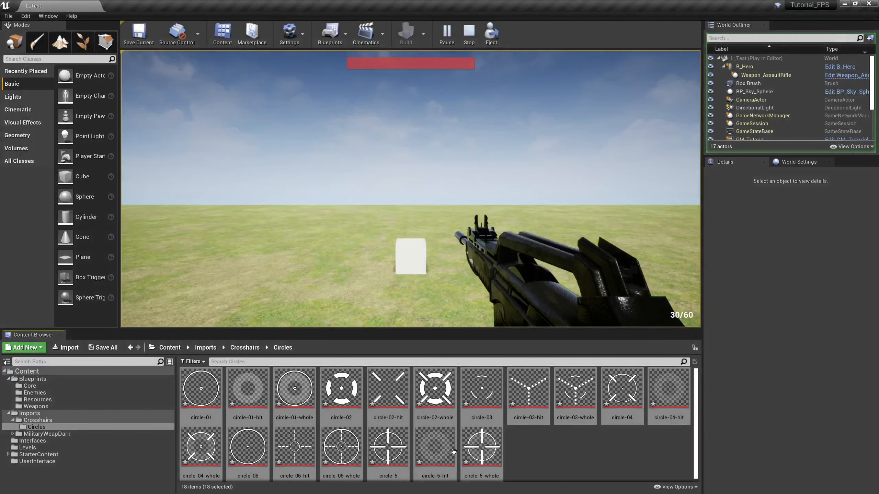
click(108, 349)
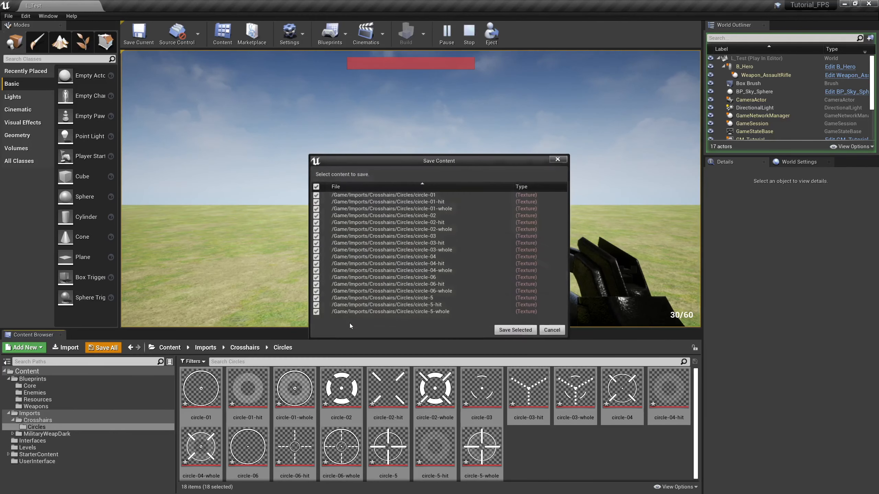
click(515, 331)
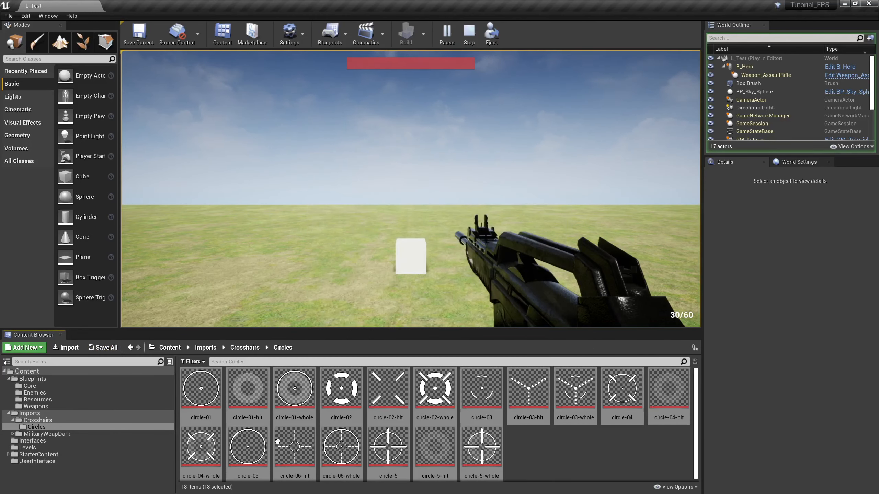
Examine the textures in the Cross, Simple, Square and Triangle subfolders of the Crosshairs folder.
click(36, 433)
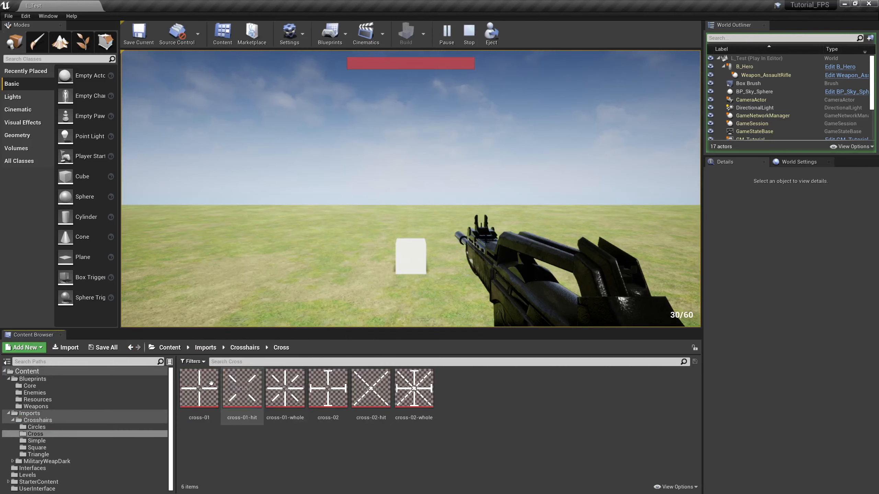
click(130, 348)
double_click(285, 387)
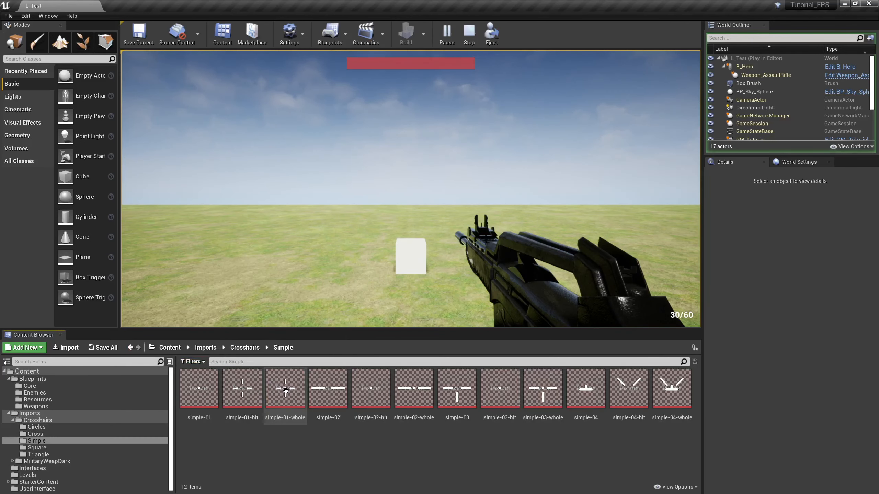
click(130, 347)
double_click(327, 386)
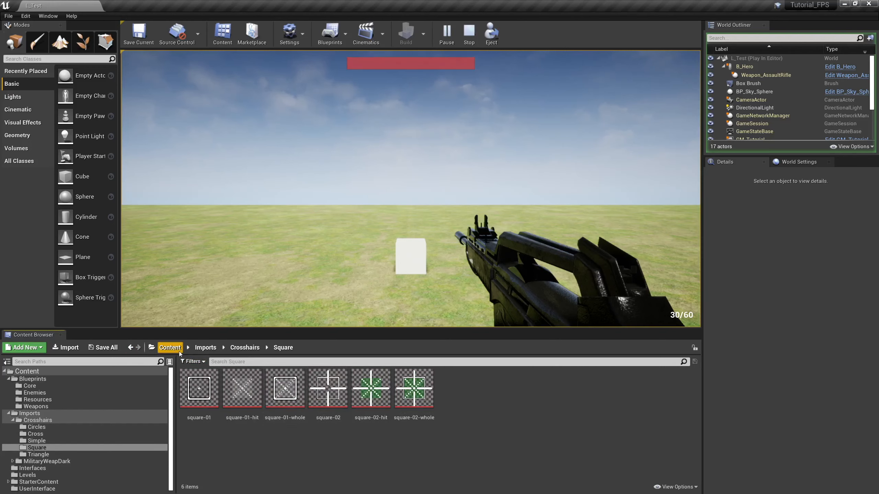
click(130, 348)
double_click(365, 392)
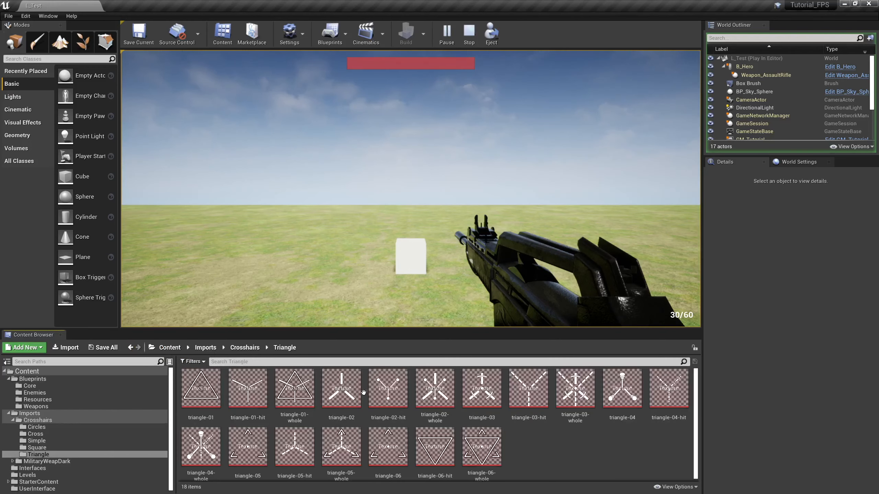
click(130, 347)
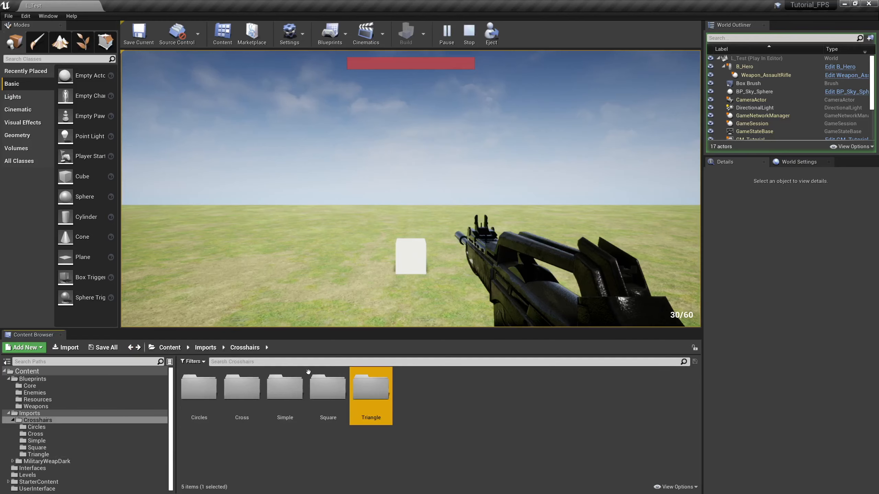
click(517, 411)
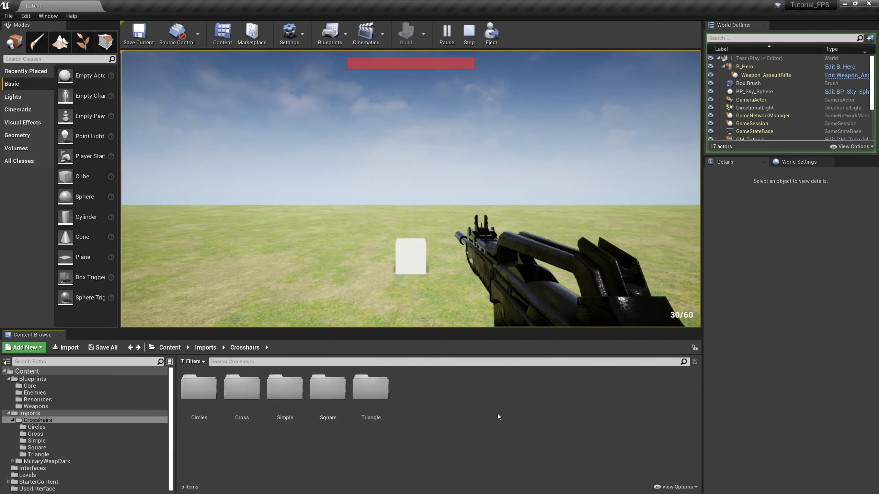
Stop the play session and open the HUD_Player widget from the UserInterface folder.
key(Escape)
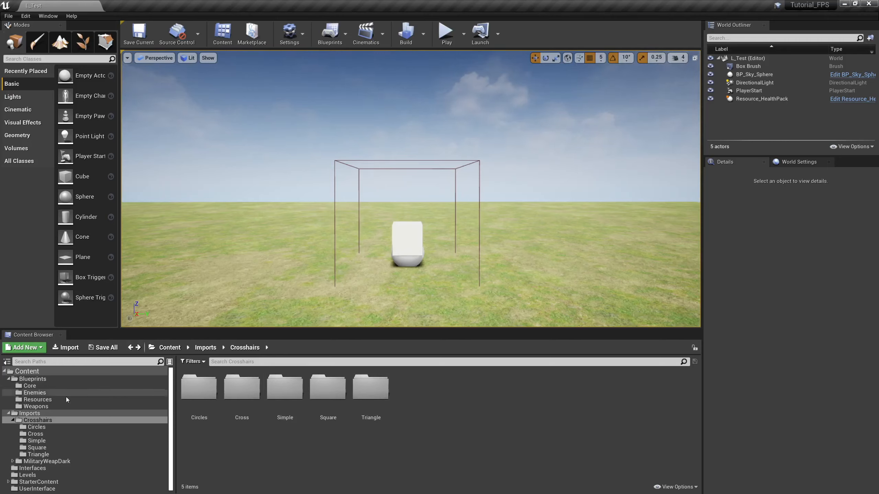
click(8, 414)
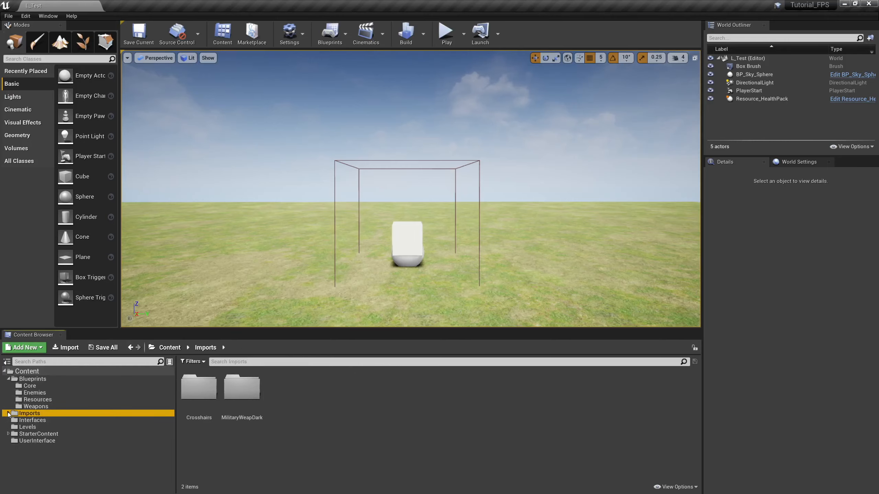
click(60, 440)
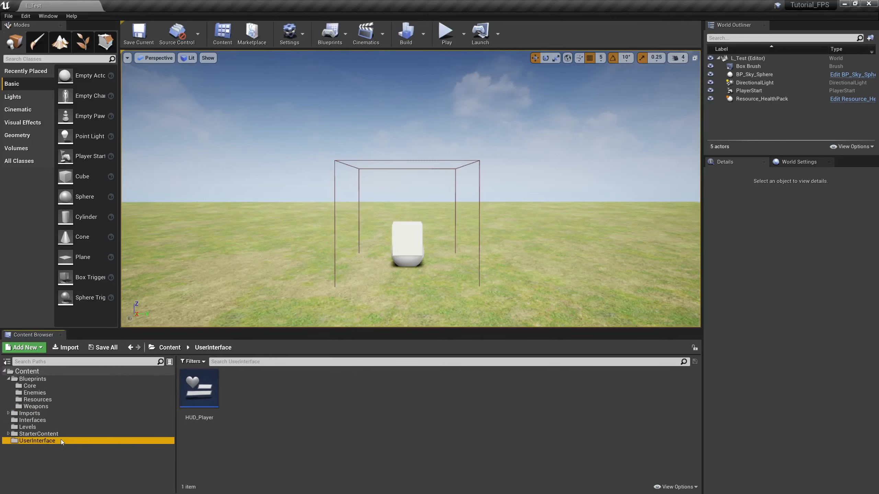
double_click(202, 397)
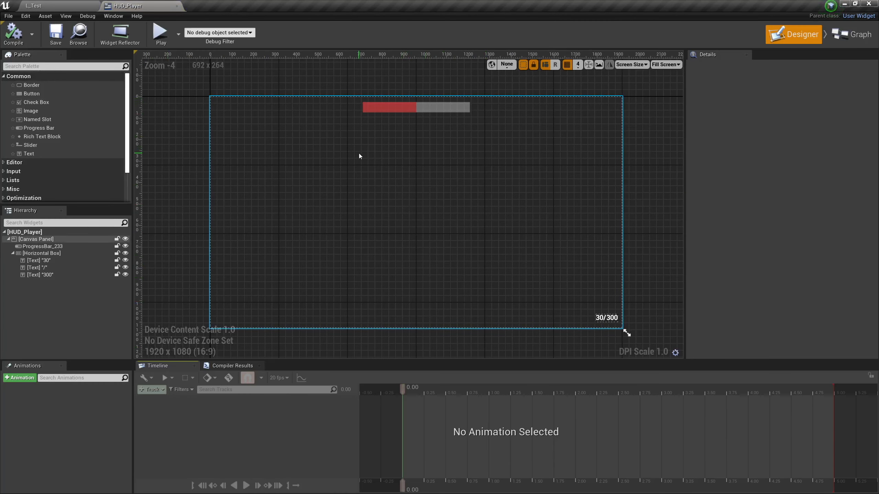
Add an Image widget near the centre of the HUD_Player canvas.
drag(34, 113, 407, 204)
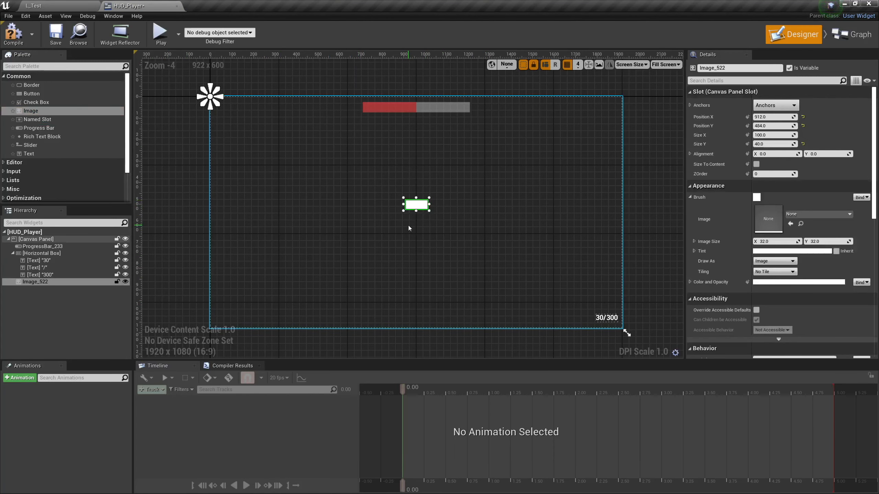
scroll(422, 221, up, 3)
right_drag(468, 214, 478, 294)
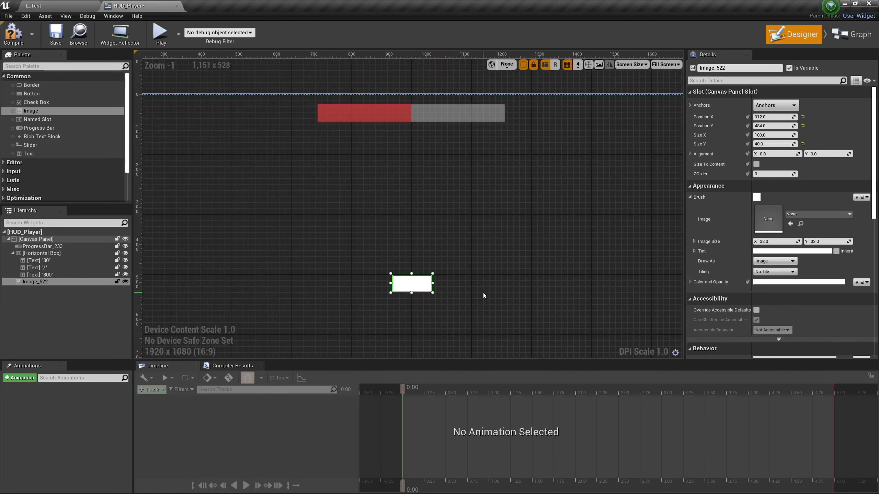
Anchor the new image to the canvas centre and set its alignment to 0.5 in X and Y.
click(782, 106)
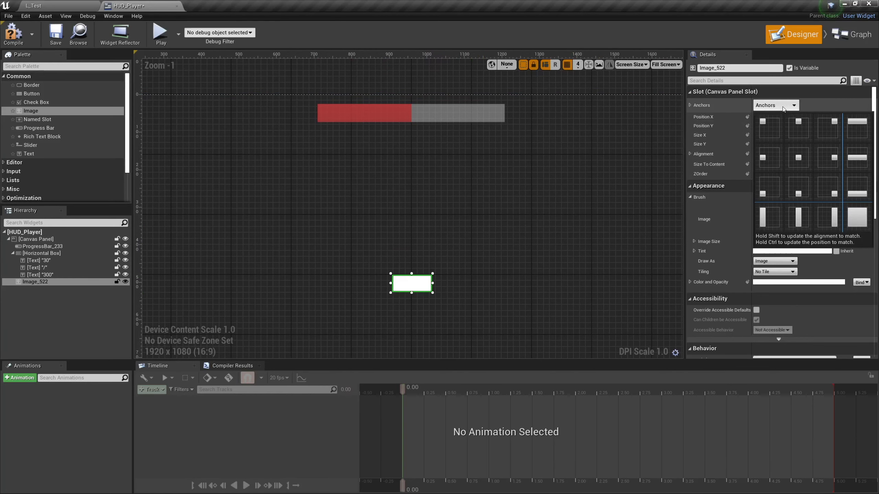
click(798, 157)
right_drag(602, 269, 575, 251)
click(779, 155)
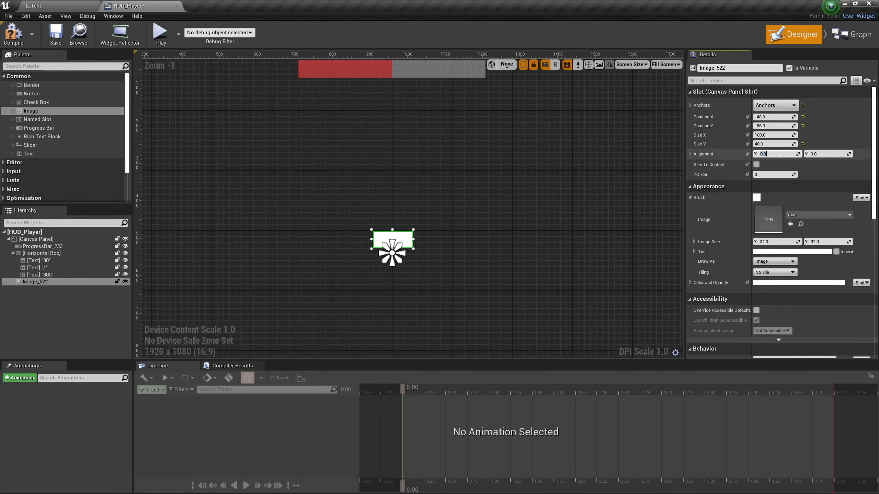
text(0.5)
key(Tab)
text(0)
key(Return)
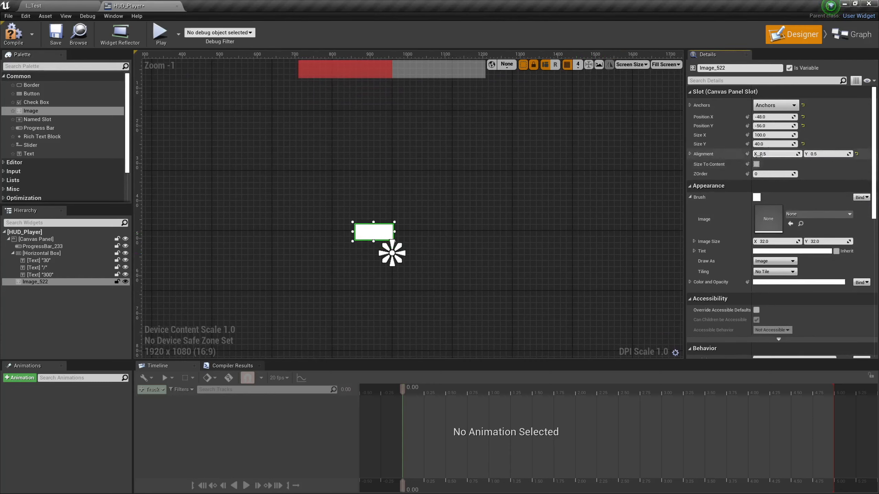
Set the image's position to 0, 0 and its size to 50 by 50.
click(766, 117)
text(0)
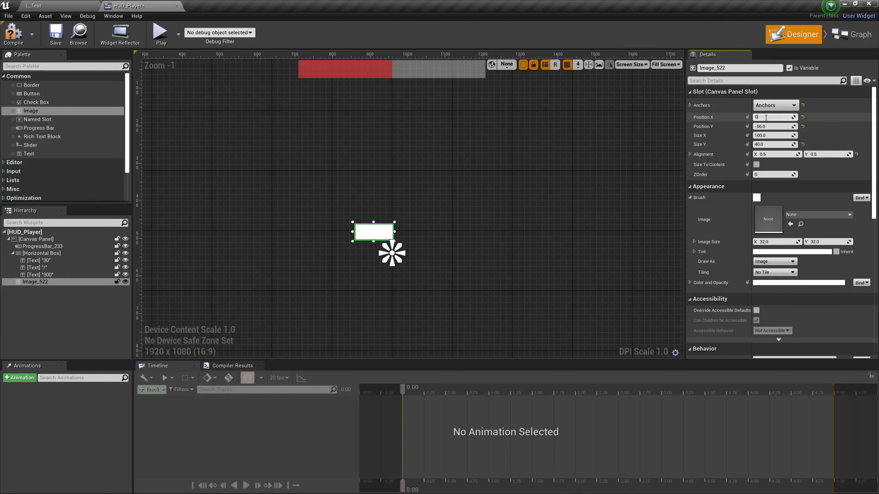
key(Tab)
text(0)
key(Tab)
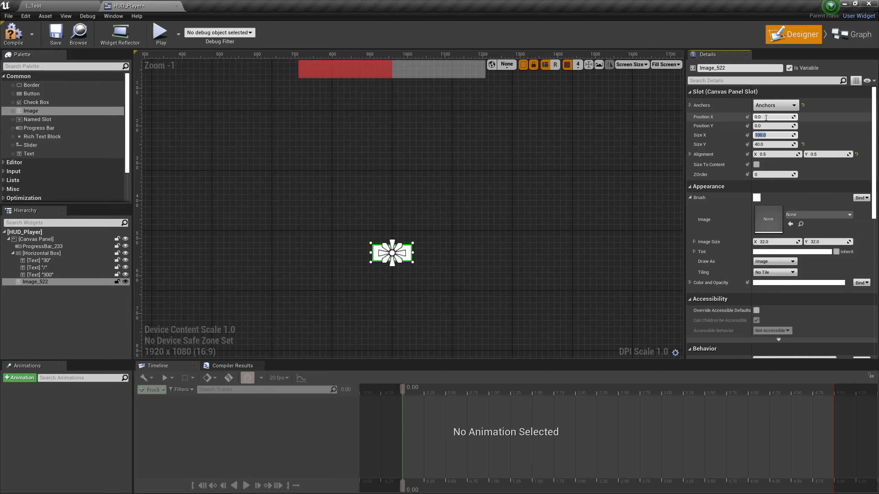
text(50)
key(Tab)
text(50)
key(Tab)
click(537, 227)
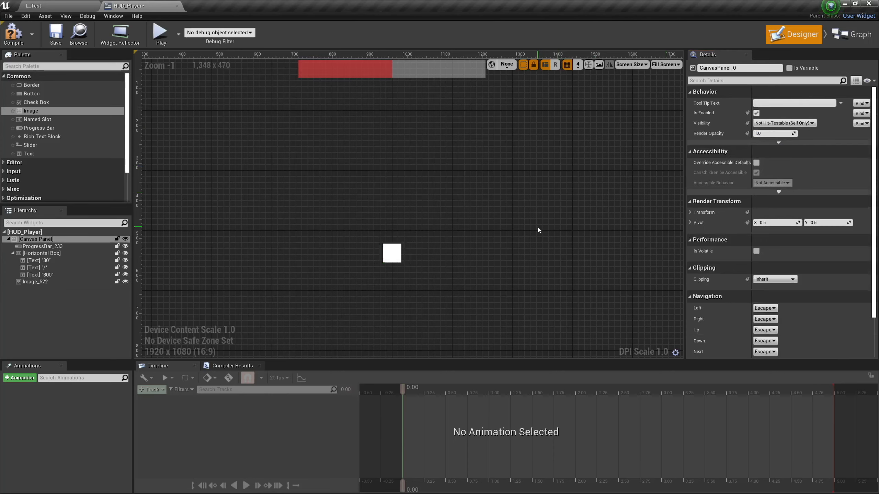
Compile and save the HUD_Player widget.
scroll(451, 258, down, 4)
right_drag(478, 281, 469, 245)
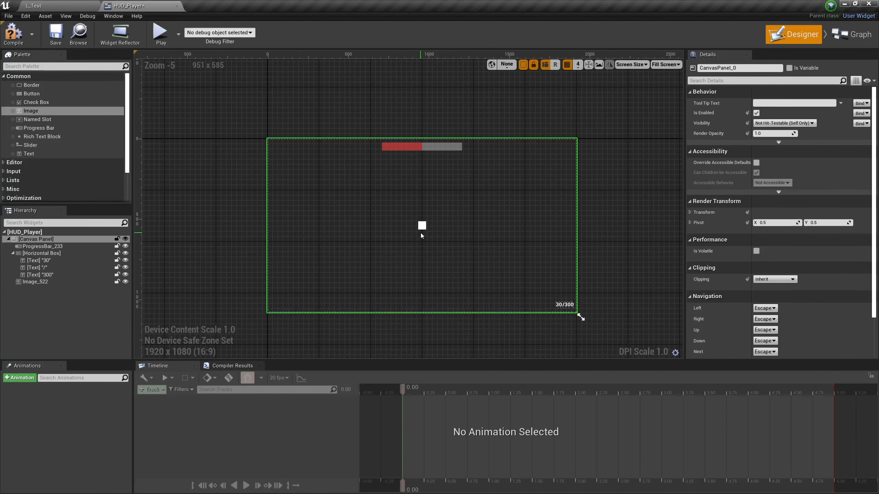
scroll(421, 229, up, 1)
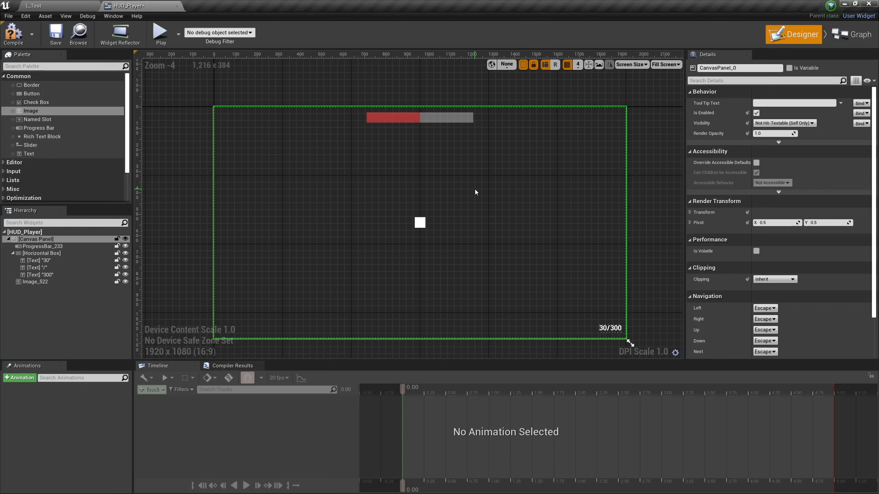
click(20, 36)
click(55, 35)
Play the L_Test level to check the centred image on the HUD, and stop the session.
click(69, 6)
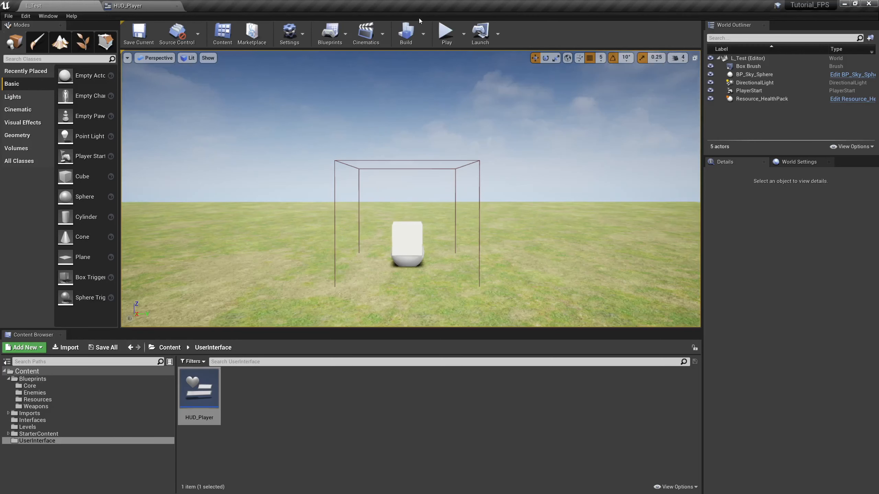
click(444, 30)
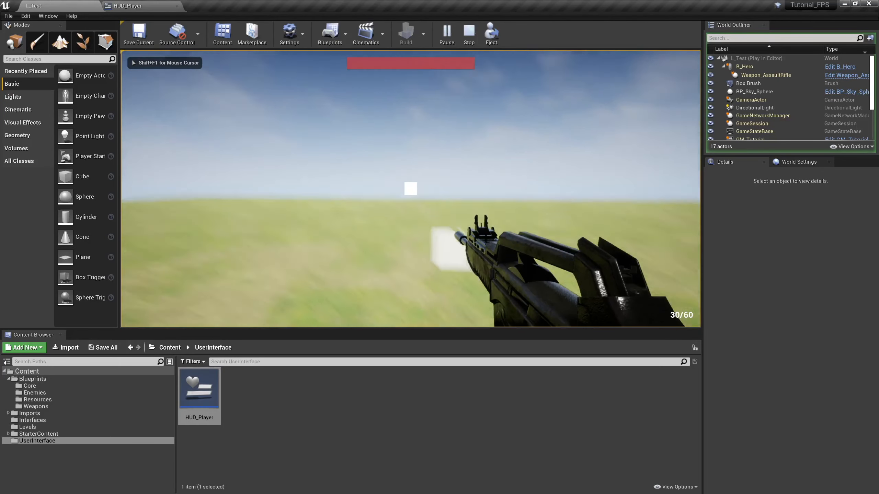
key(Escape)
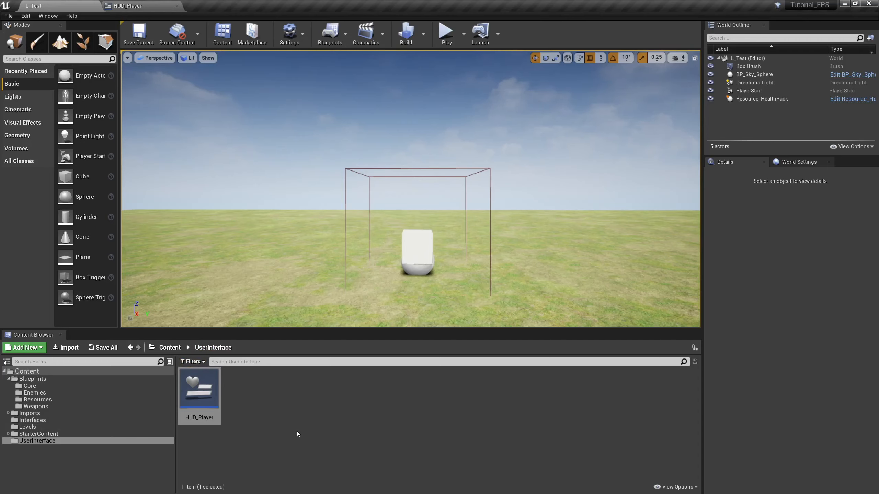
Open the Weapon_Base blueprint from the Weapons folder and add a variable named Crosshair.
click(49, 406)
double_click(248, 394)
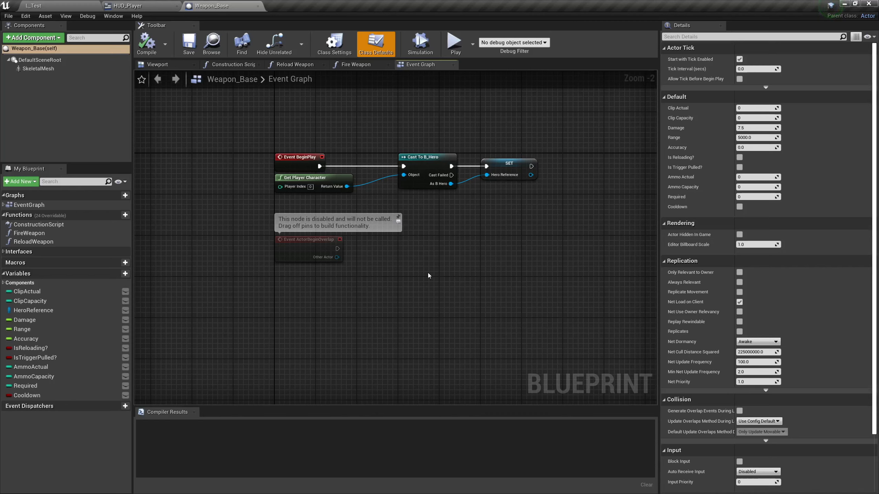
click(116, 273)
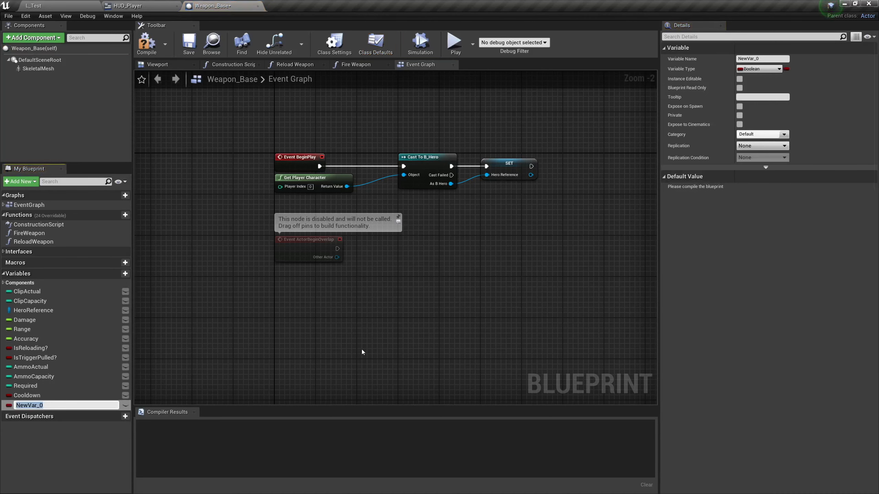
text(Crosshair)
key(Return)
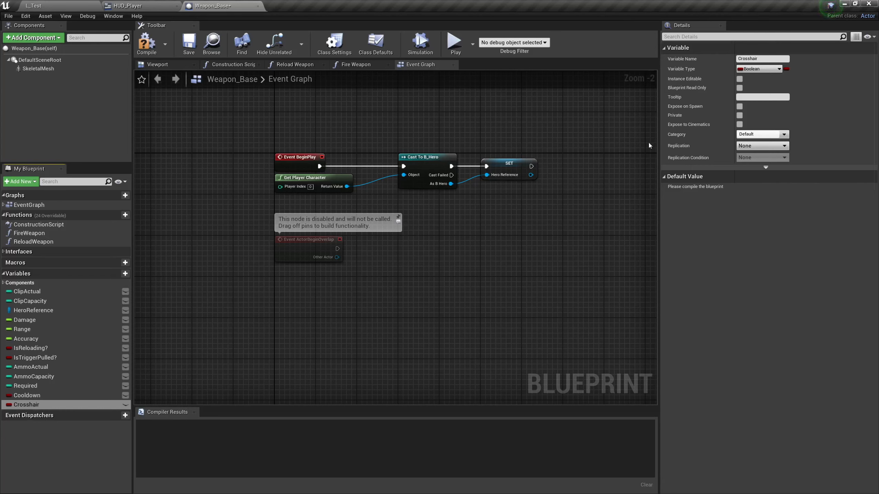
Change the Crosshair variable's type to a Texture 2D object reference, and compile and save Weapon_Base.
click(759, 69)
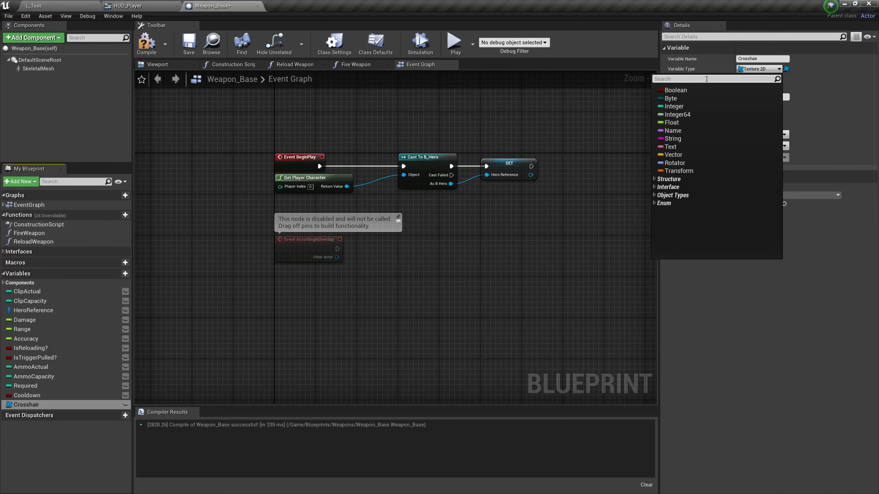
text(texture 2d)
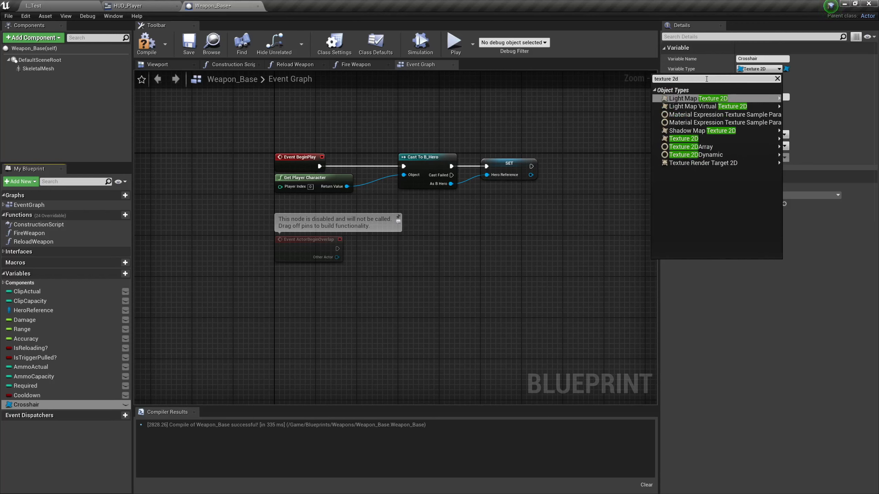
mouse_move(701, 139)
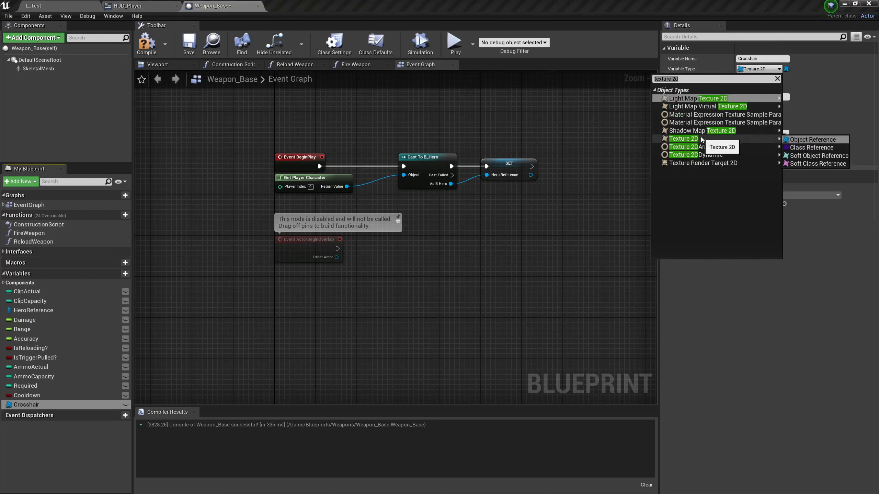
click(811, 139)
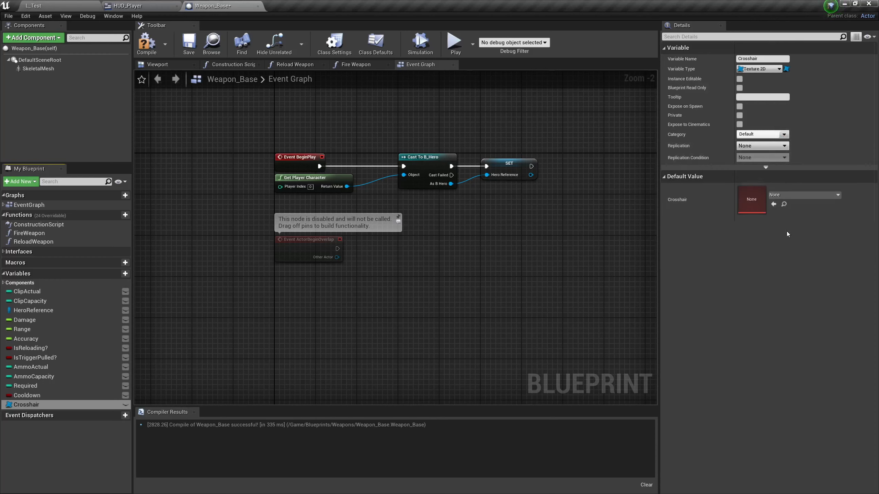
click(195, 52)
click(797, 481)
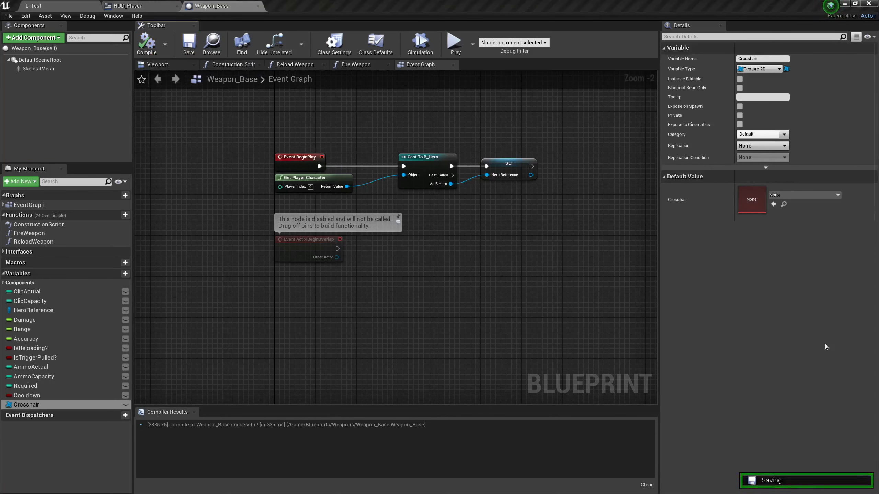
click(785, 195)
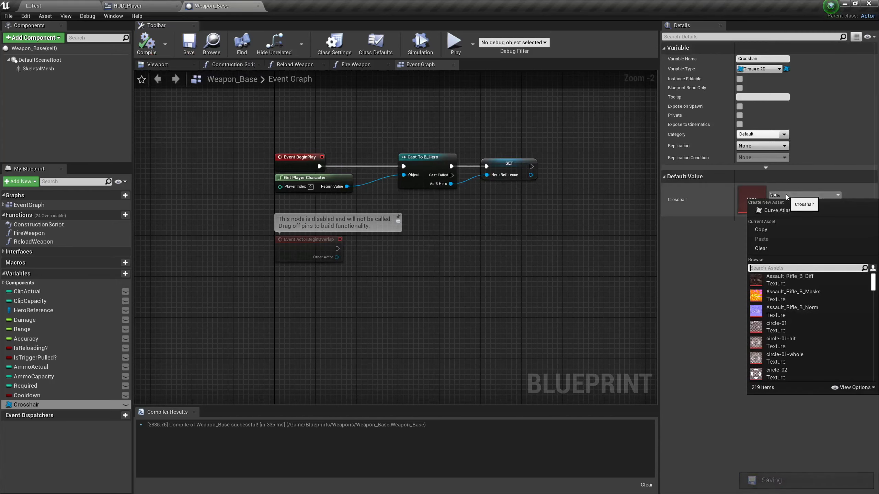
scroll(814, 327, down, 4)
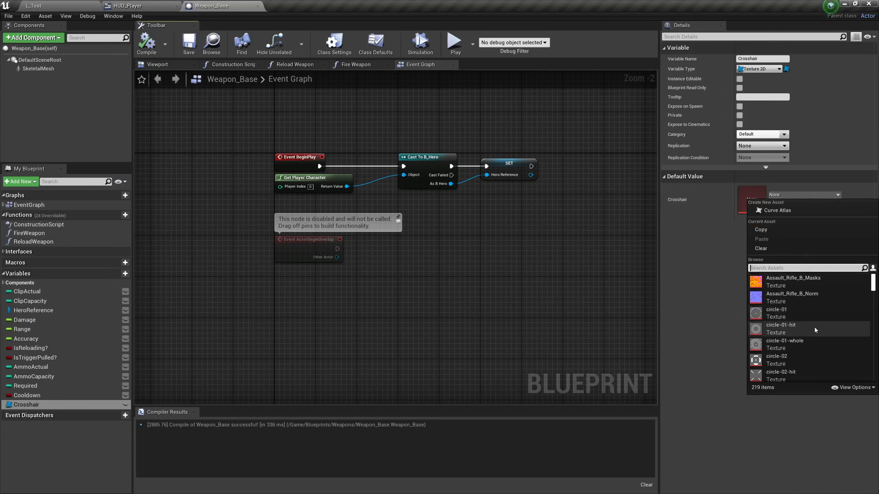
scroll(811, 330, down, 5)
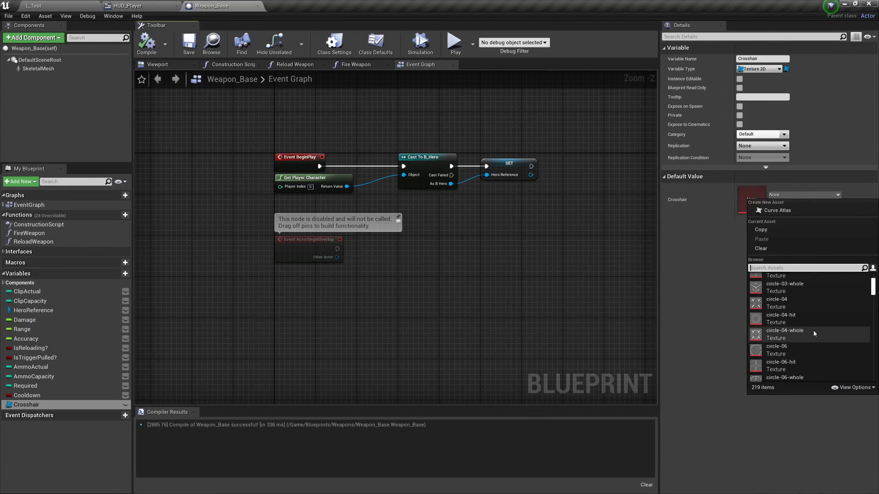
click(698, 316)
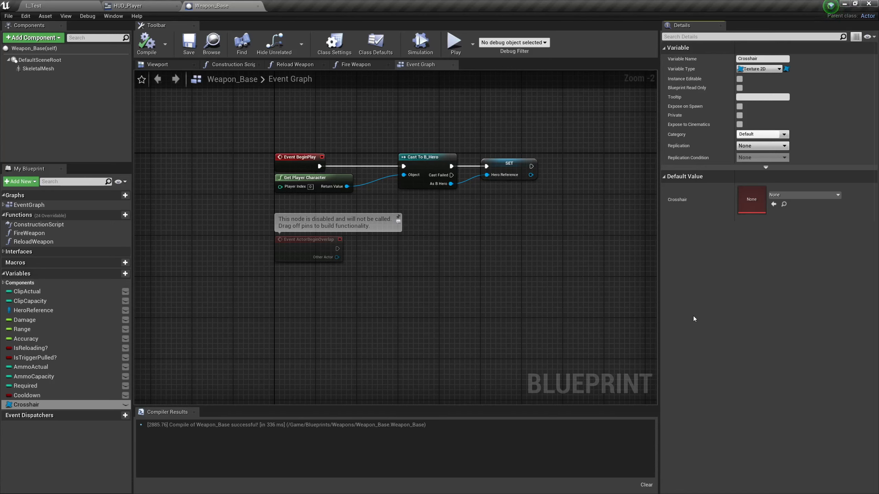
Open the Weapon_AssaultRifle blueprint and bring up the texture choices for its Crosshair default.
click(57, 5)
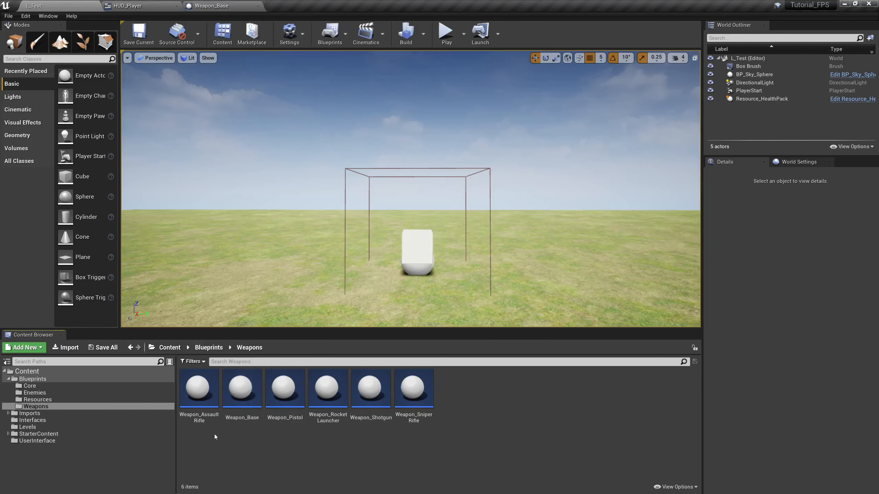
double_click(196, 419)
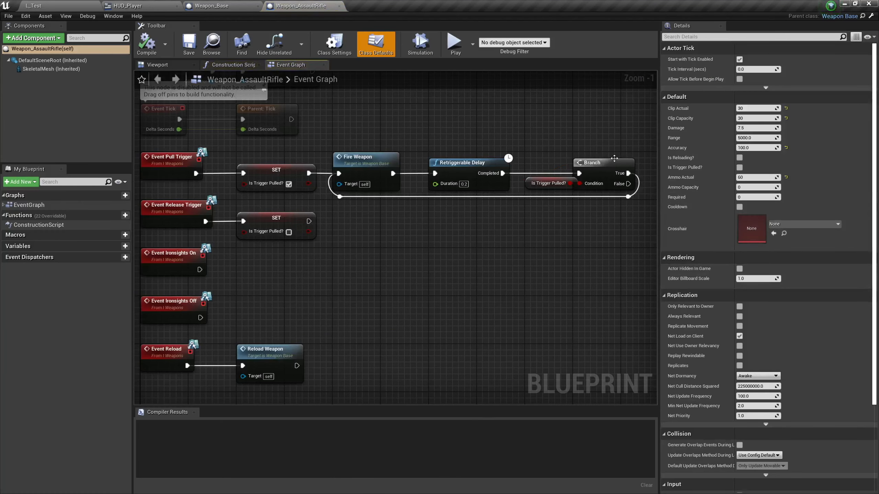
click(795, 225)
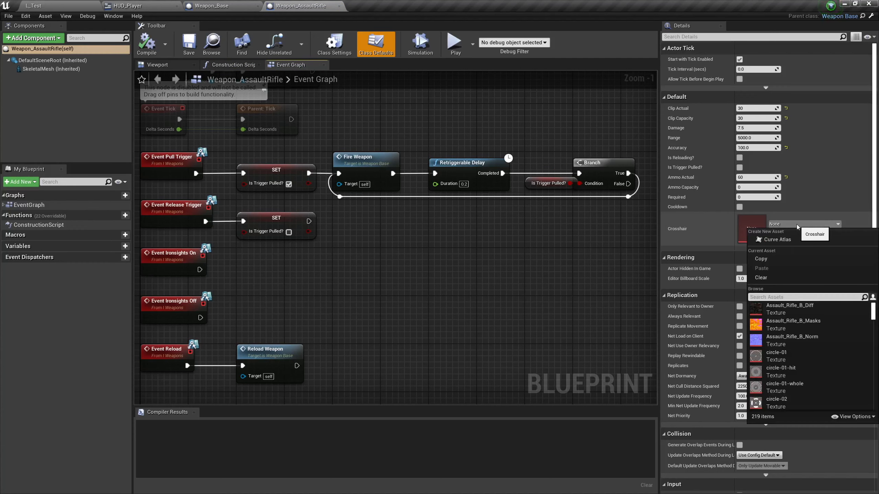
Open the Weapon_Pistol, Weapon_Shotgun, Weapon_SniperRifle and Weapon_RocketLauncher blueprints from the Weapons folder.
click(60, 6)
double_click(294, 416)
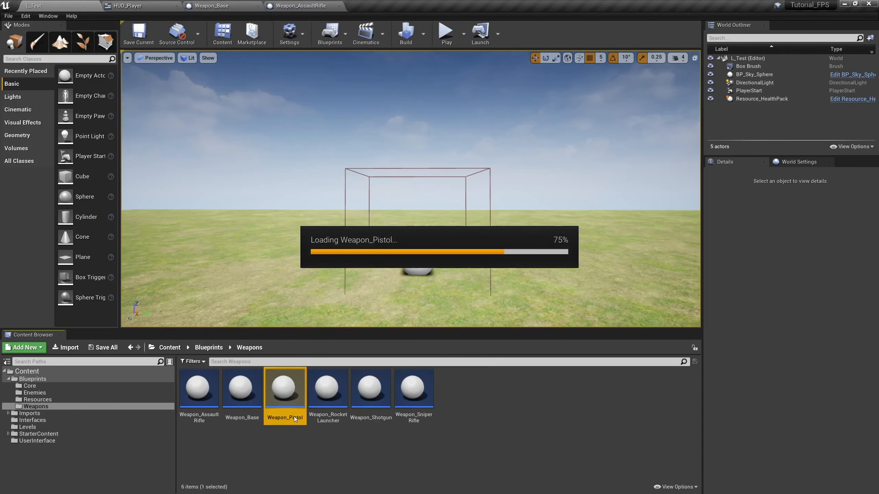
click(49, 4)
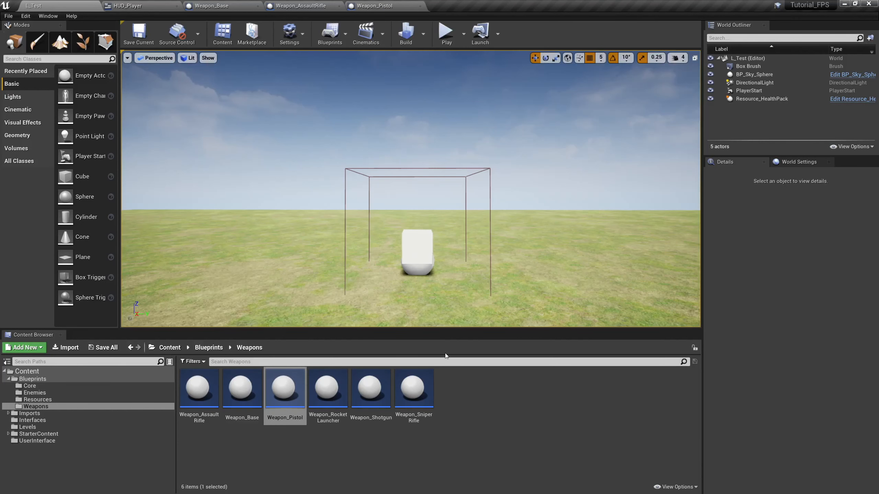
double_click(370, 387)
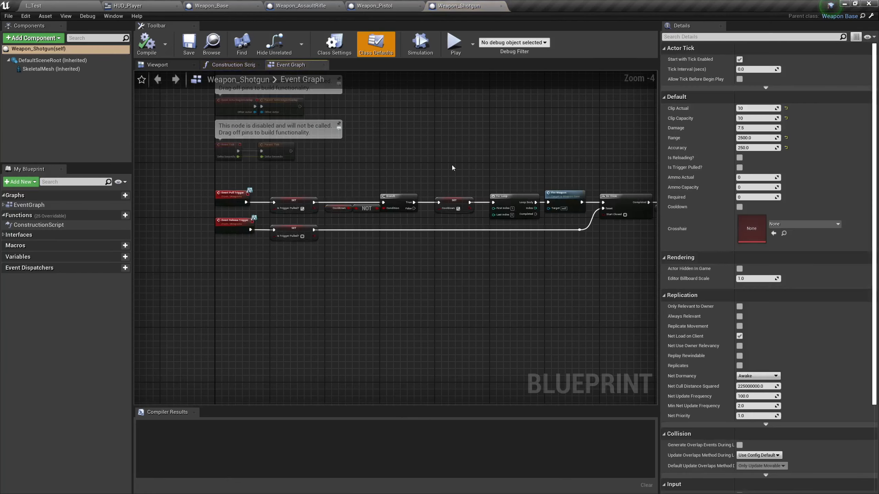
click(65, 4)
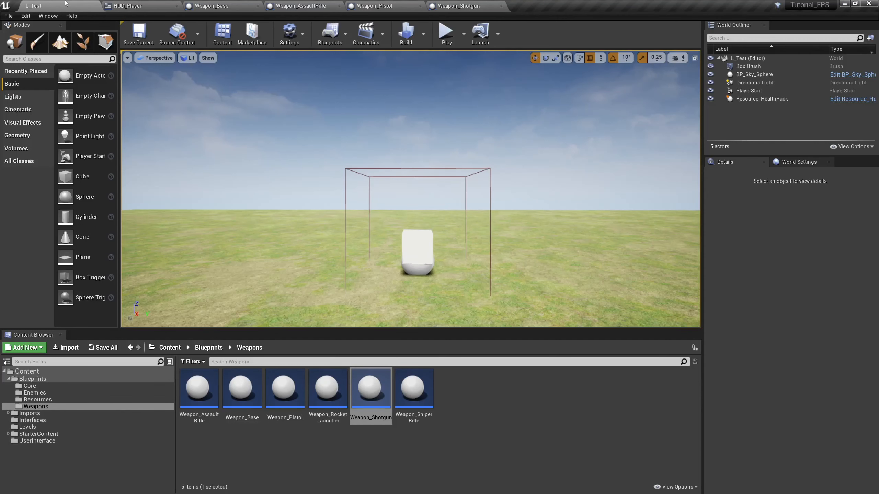
double_click(423, 421)
click(65, 4)
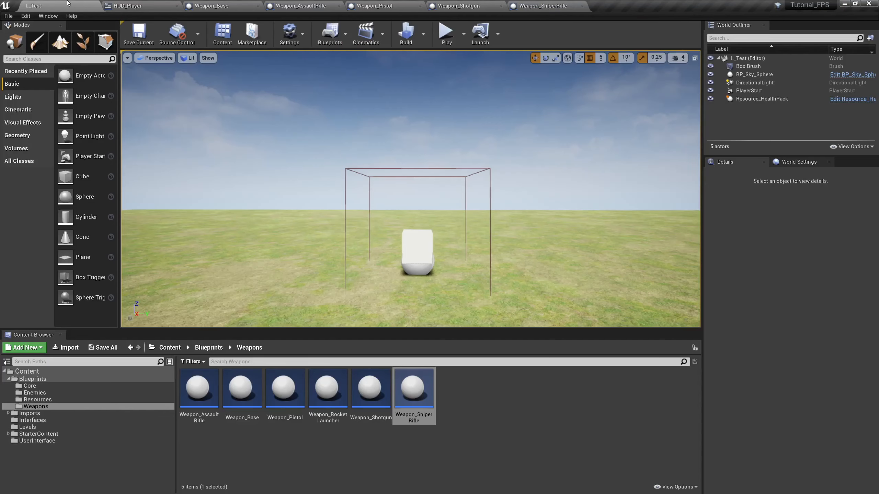
double_click(328, 389)
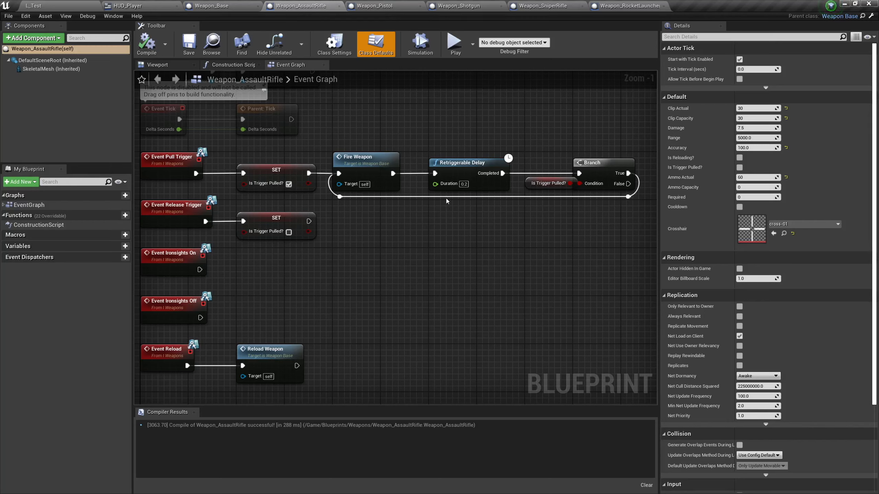
Open the HUD_Player widget from the UserInterface folder and create a binding for the centred image's Brush.
click(53, 4)
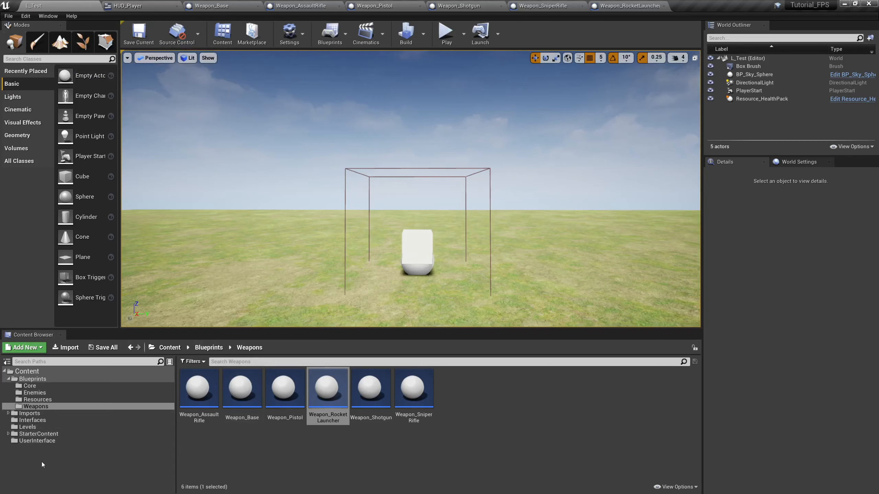
click(83, 441)
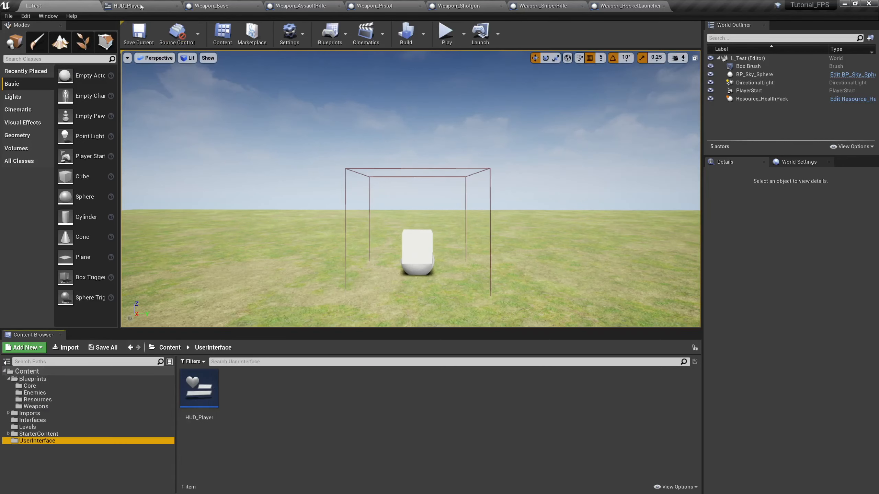
double_click(206, 408)
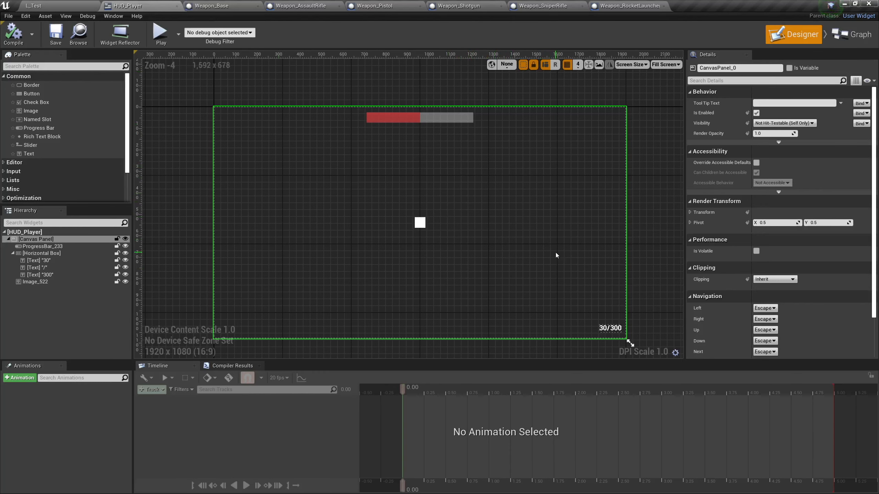
click(423, 225)
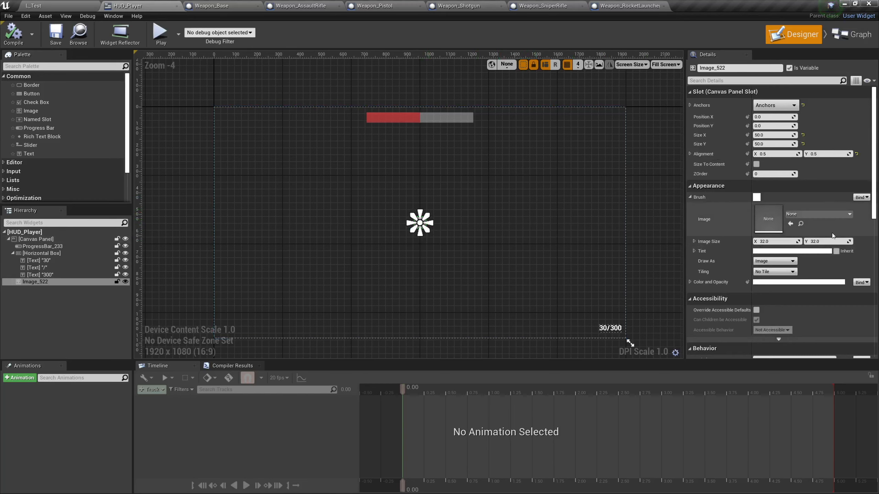
click(860, 198)
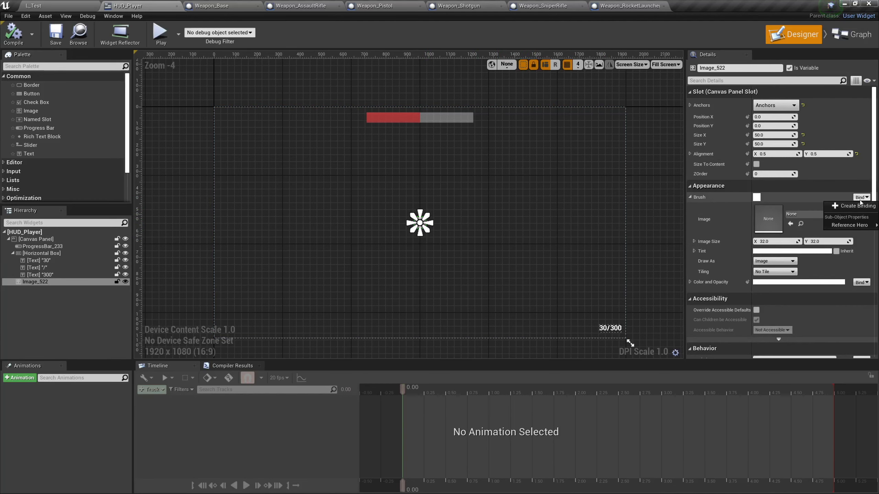
click(854, 207)
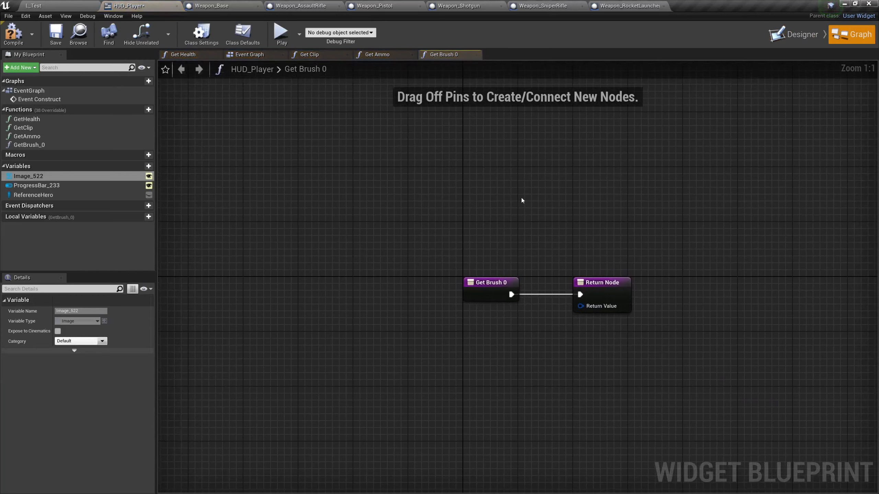
Rename the new brush binding function to GetCrosshair.
click(50, 145)
key(F2)
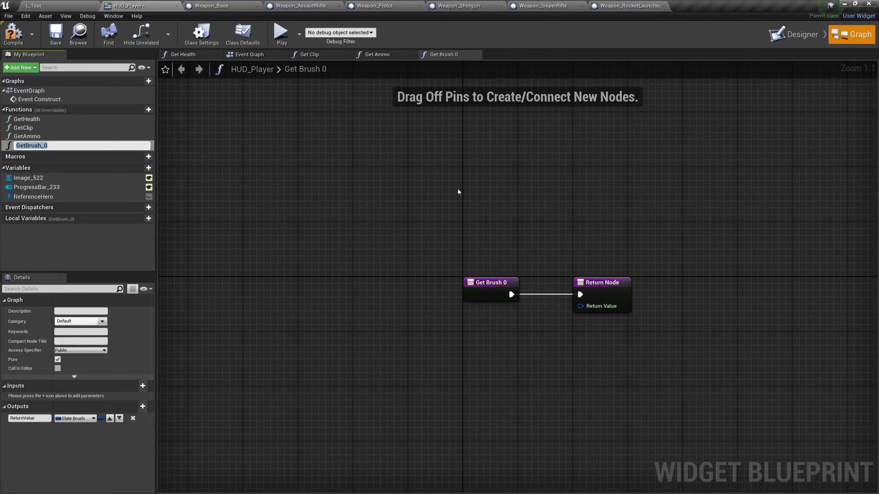
key(Right)
key(BackSpace)
key(BackSpace)
key(BackSpace)
key(BackSpace)
text(Crosshair)
key(Return)
Move the Return Node well to the right of the Get Crosshair entry node to make room for more nodes.
right_drag(705, 223, 425, 237)
right_drag(465, 261, 676, 224)
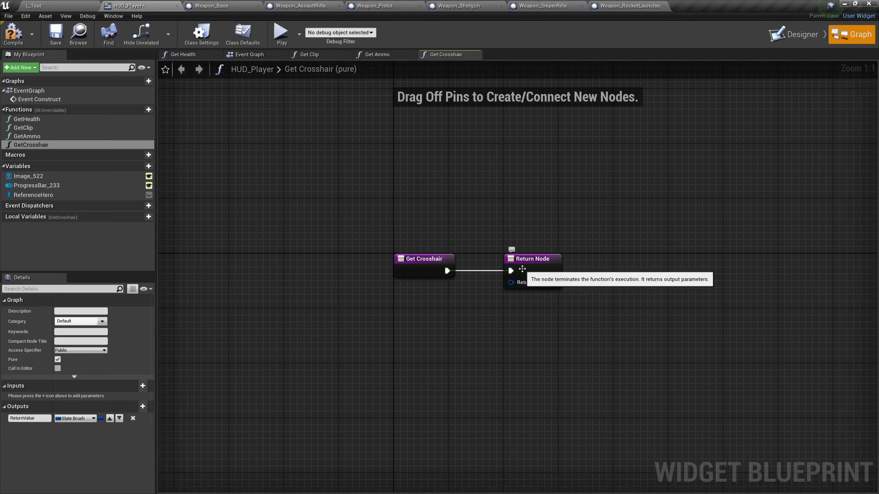
drag(540, 275, 803, 275)
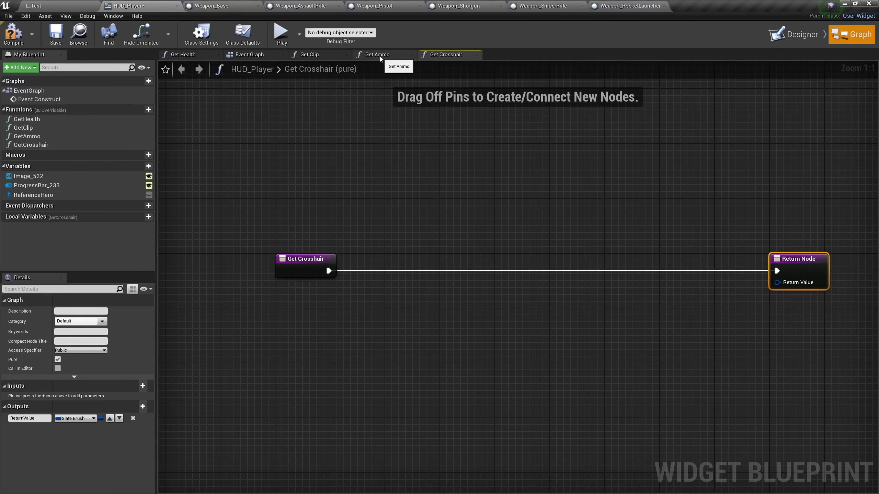
Copy the Reference Hero, Equipped Weapon, Child Actor and Cast To Weapon_Base nodes from GetClip into GetCrosshair, and wire the cast into the execution line.
click(329, 53)
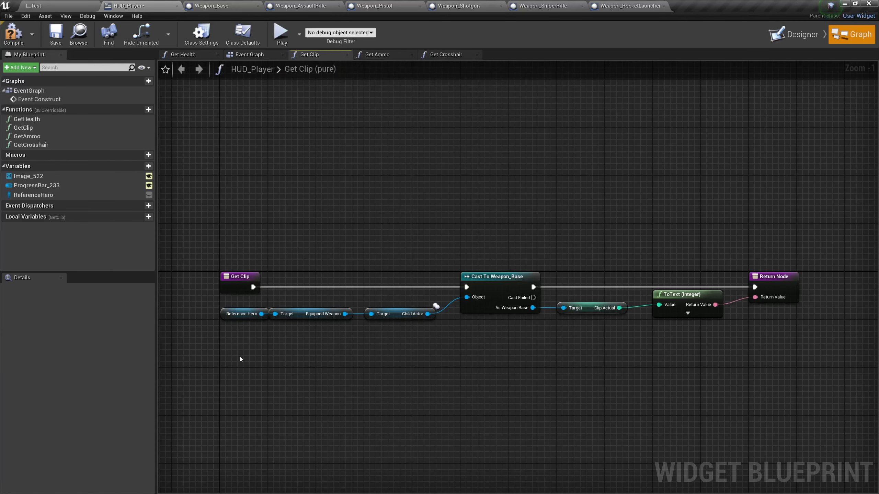
drag(435, 336, 504, 307)
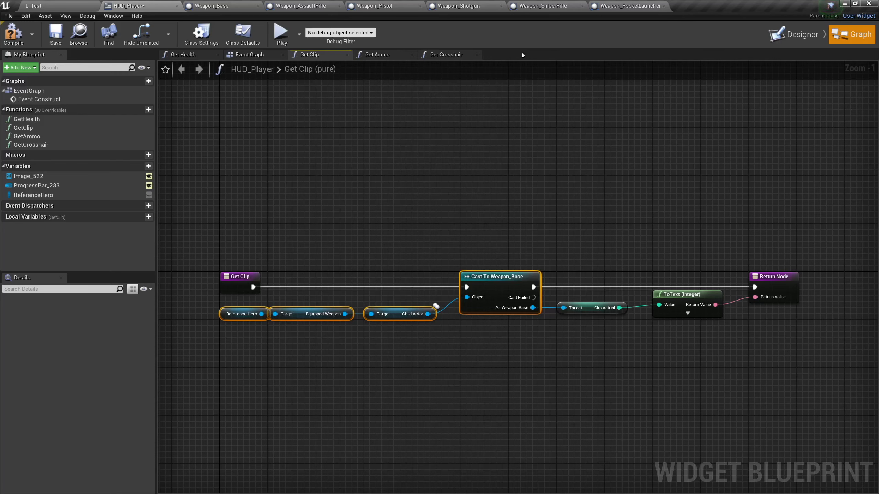
click(448, 55)
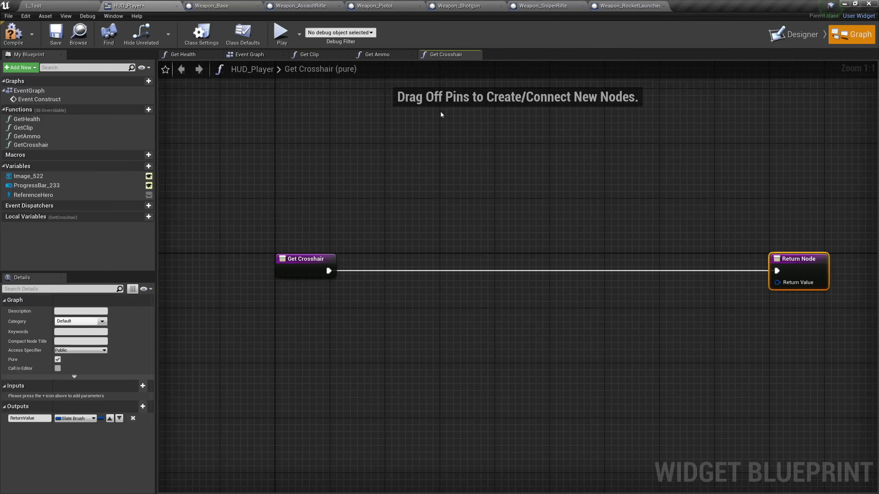
click(422, 311)
key(ctrl+v)
drag(601, 306, 586, 266)
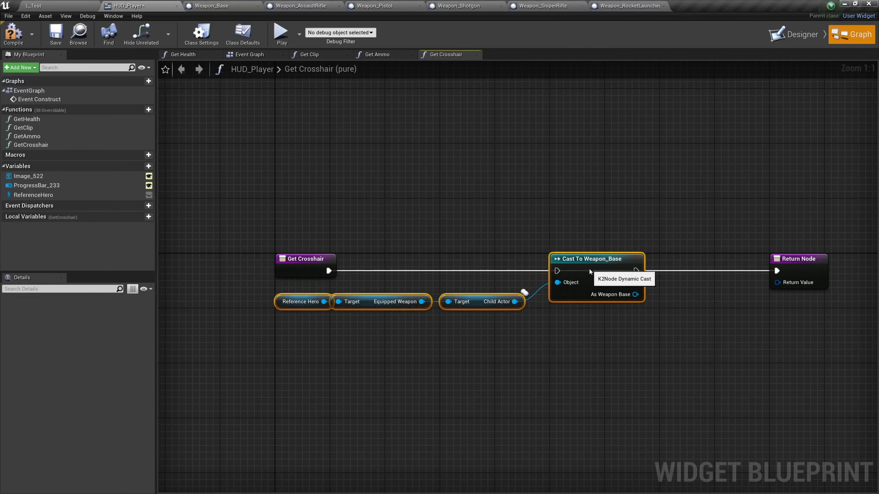
drag(329, 271, 561, 273)
drag(636, 271, 792, 276)
Add a Get Crosshair node from the cast's As Weapon Base output and place it beside the cast.
right_drag(766, 325, 567, 338)
drag(435, 307, 426, 412)
text(get cros)
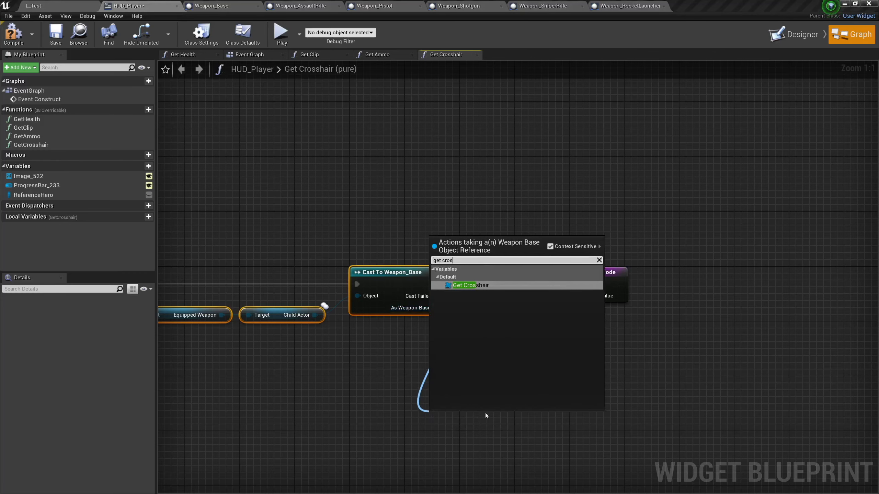
click(473, 285)
right_drag(528, 359, 443, 380)
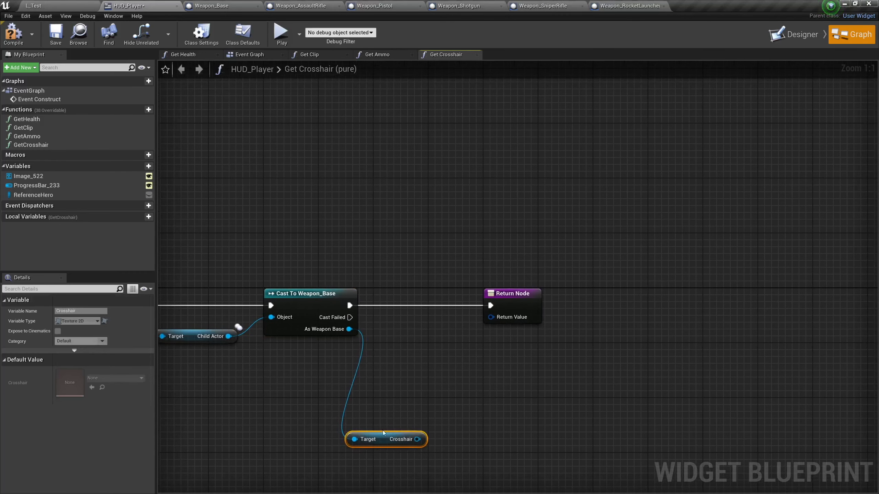
drag(385, 432, 412, 324)
Add a Make SlateBrush node feeding the Return Value, place it before the Return Node, and expand its hidden pins.
right_drag(514, 343, 426, 361)
mouse_move(356, 346)
mouse_down()
mouse_move(404, 334)
mouse_move(392, 402)
mouse_move(420, 327)
mouse_move(581, 327)
mouse_move(490, 383)
mouse_up()
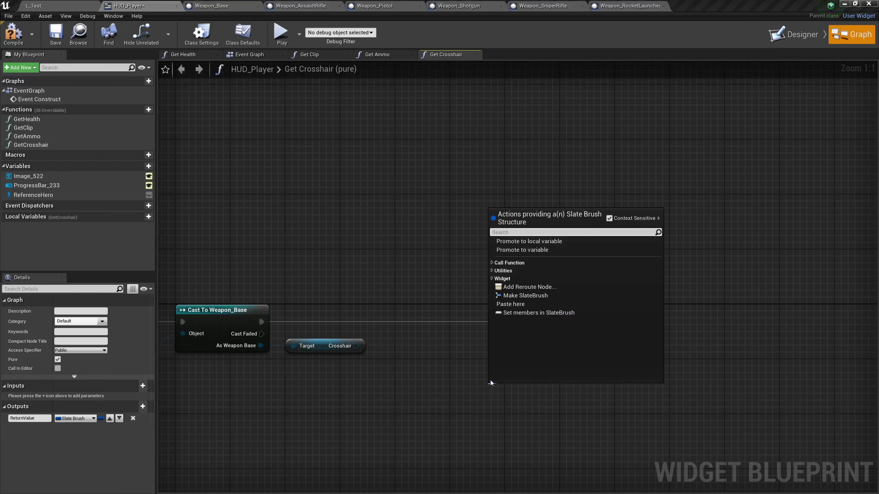
click(519, 295)
mouse_move(562, 391)
mouse_down()
mouse_move(490, 334)
mouse_move(476, 335)
mouse_up()
click(466, 380)
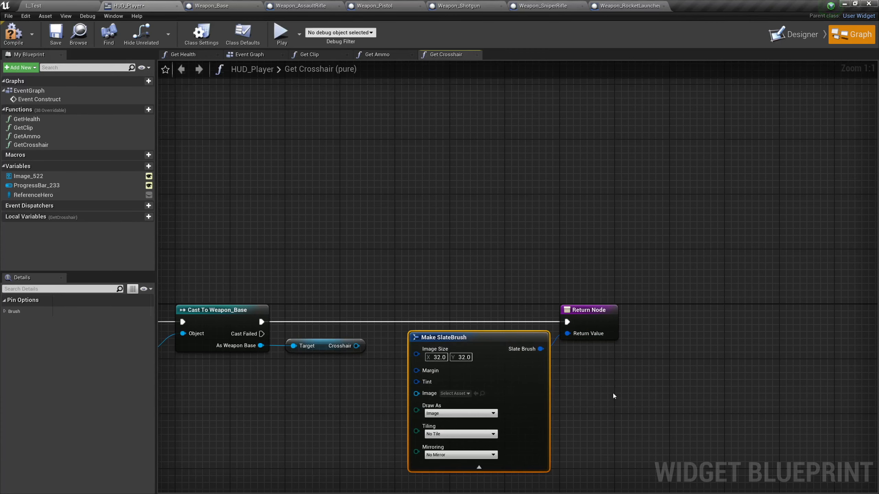
Connect the Crosshair output to the Make SlateBrush Image pin and collapse the node's unused pins, compiling and saving the widget blueprint.
right_drag(614, 399, 604, 376)
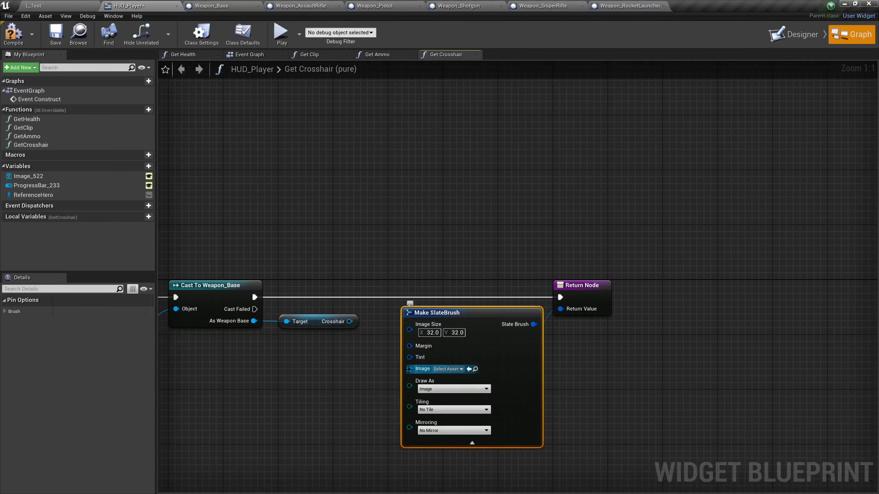
drag(348, 322, 411, 372)
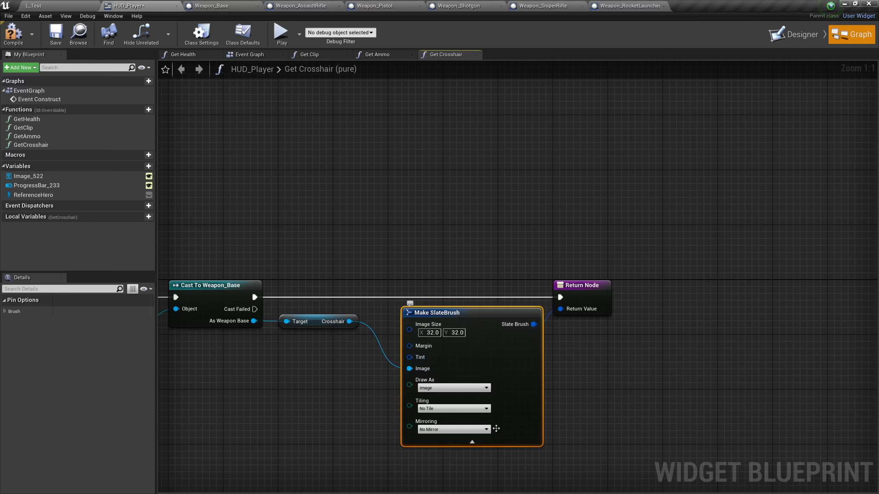
click(472, 443)
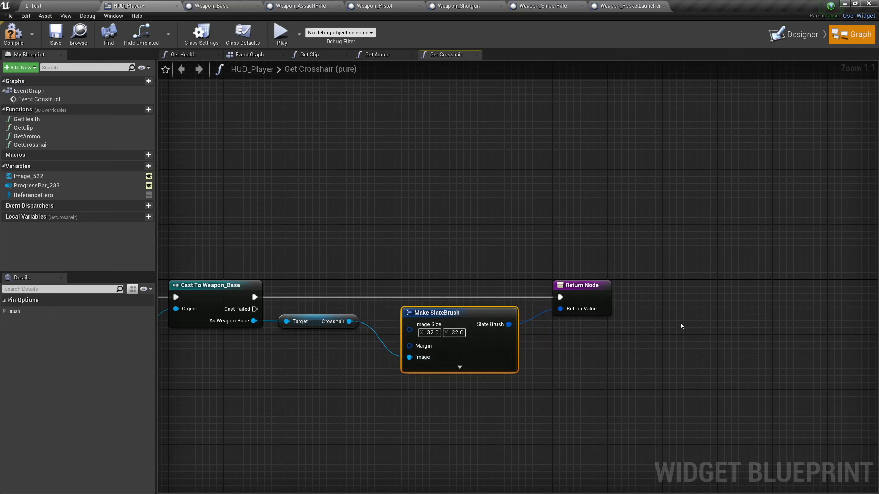
drag(469, 320, 456, 320)
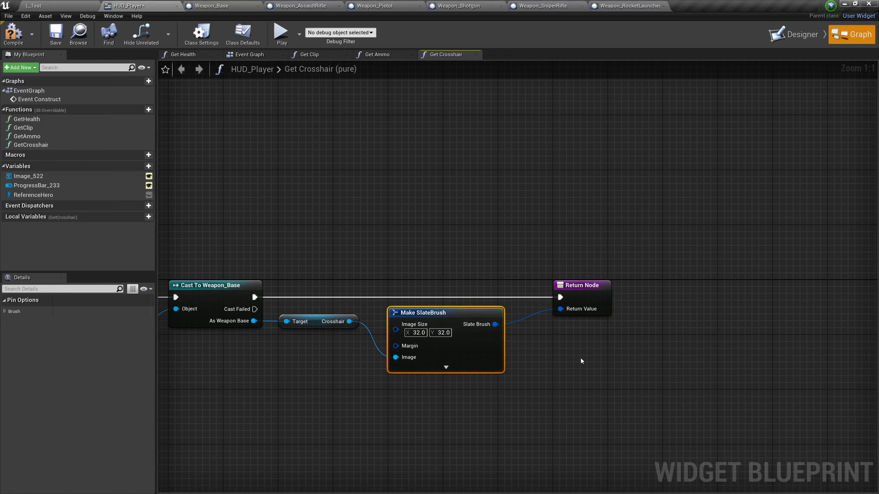
click(14, 35)
click(55, 35)
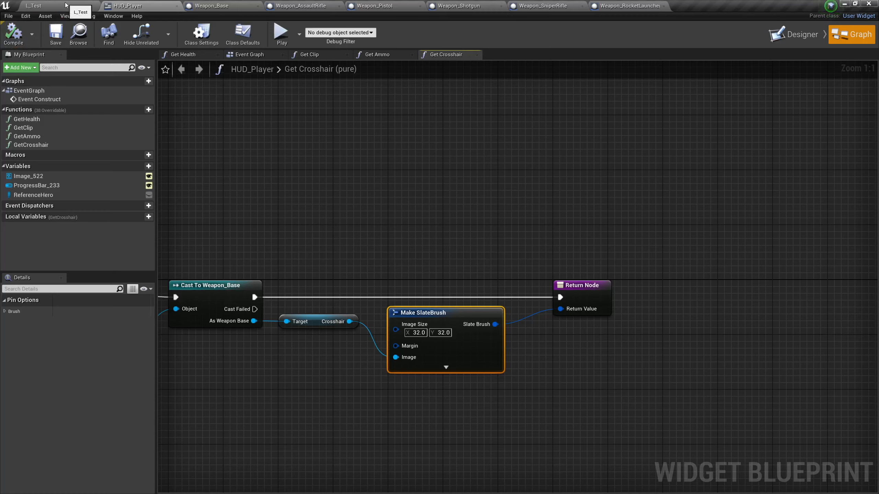
Play-test the L_Test level, switching through weapons 2 to 5 to check each weapon's crosshair, and stop the session.
click(66, 4)
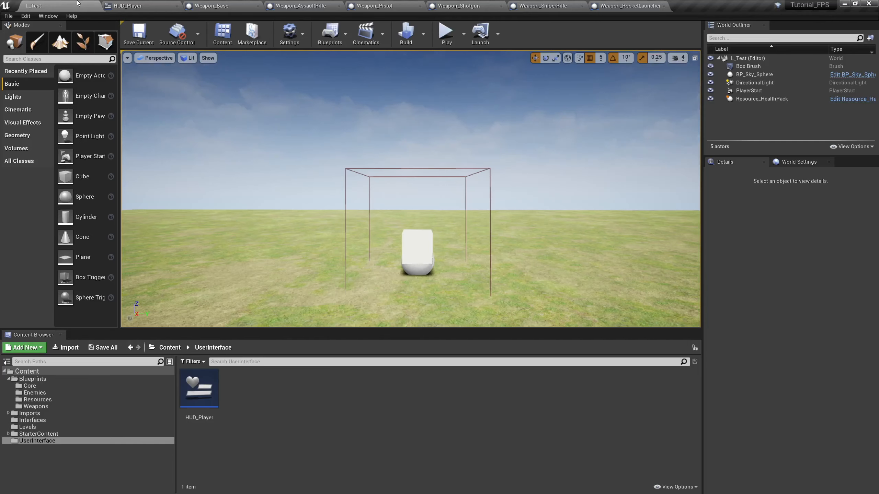
click(446, 32)
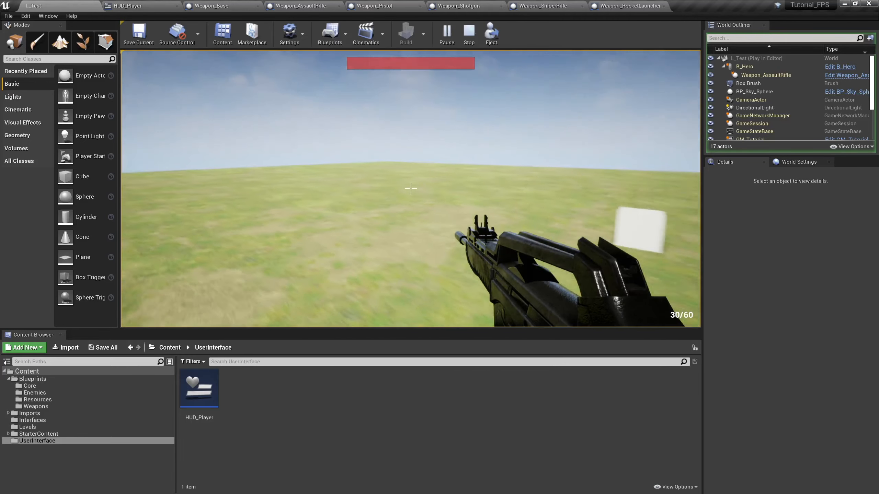
key(2)
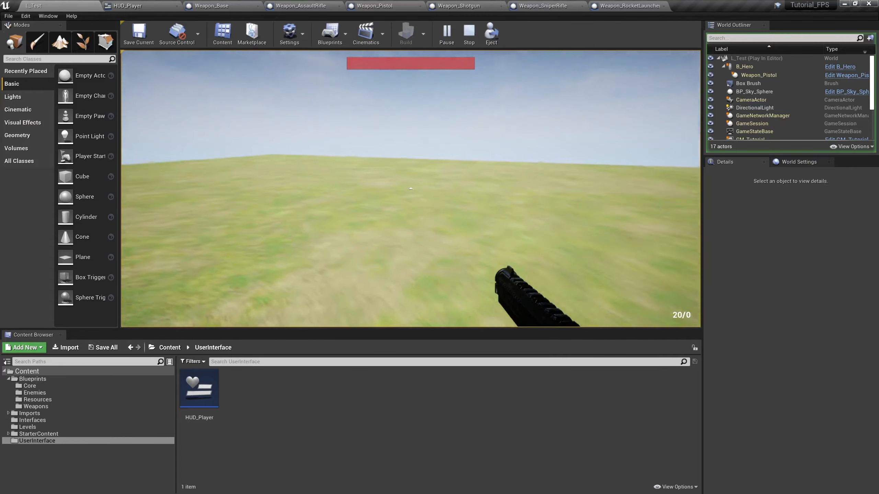
key(3)
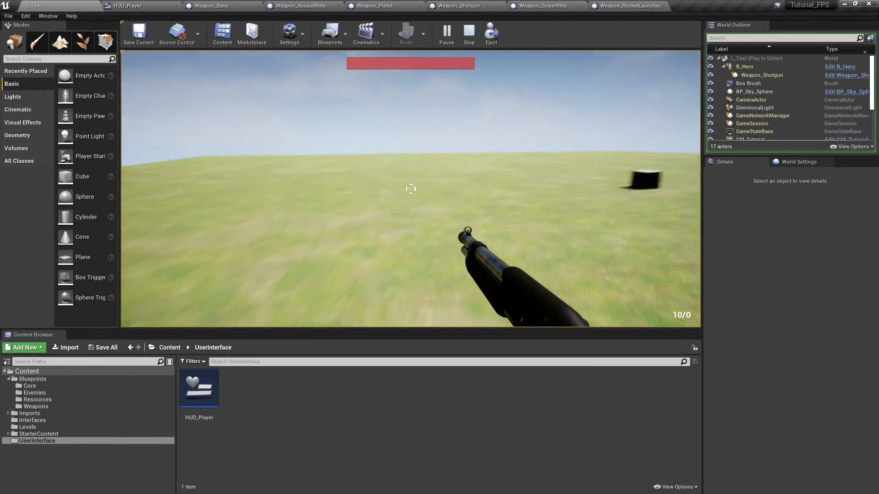
key(4)
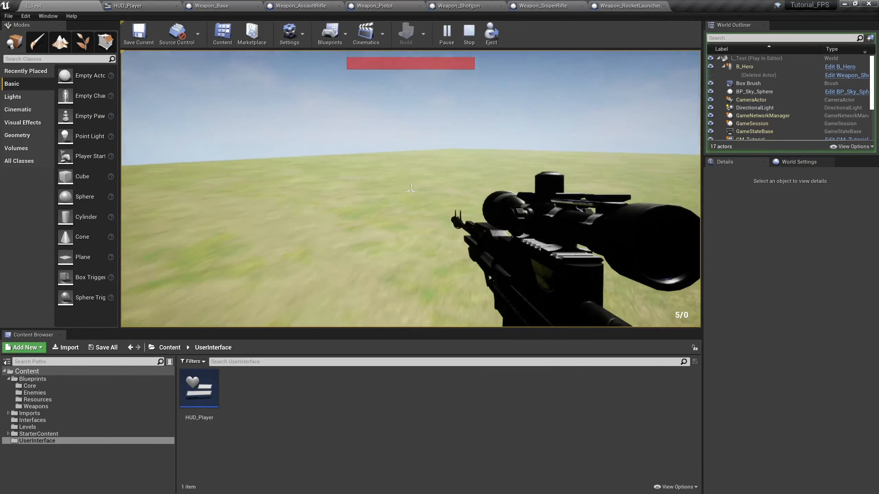
key(5)
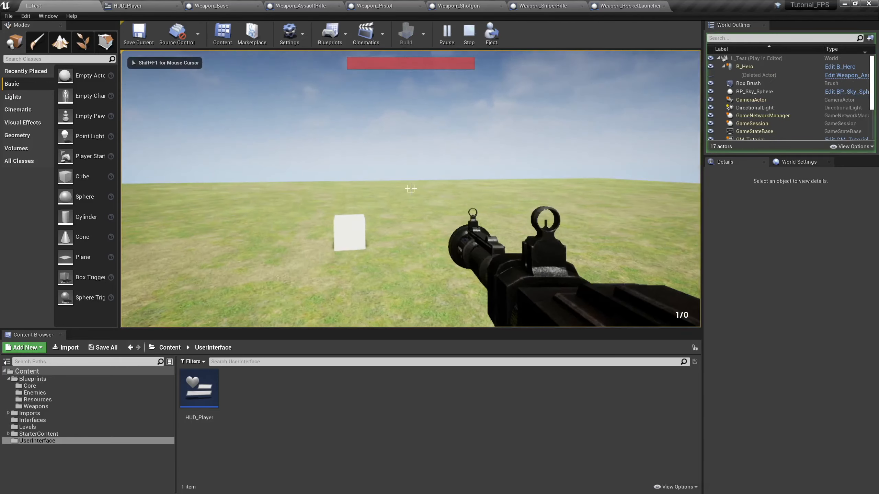
key(Escape)
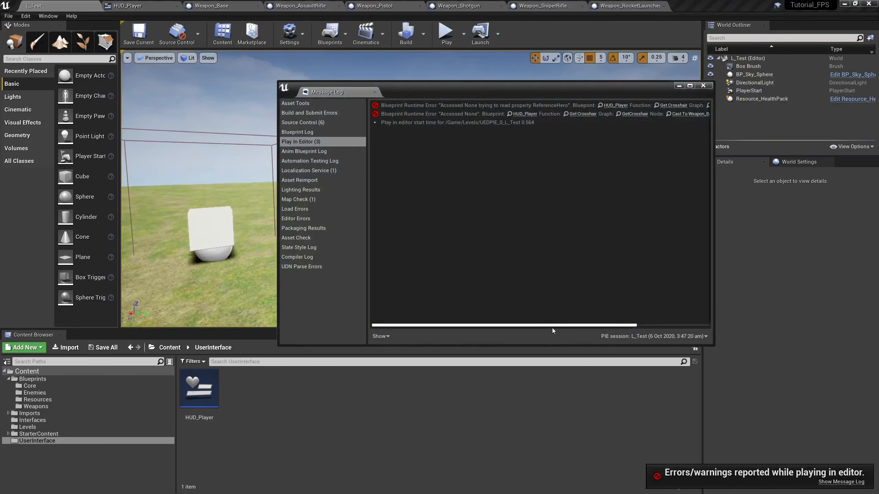
Examine the full text of the Play In Editor errors in the message log to find the function and node they refer to.
drag(555, 326, 620, 328)
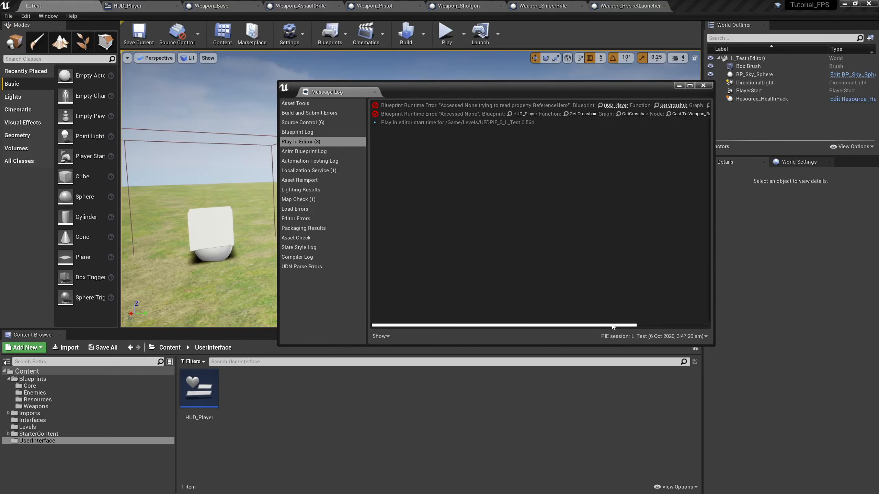
drag(612, 326, 658, 326)
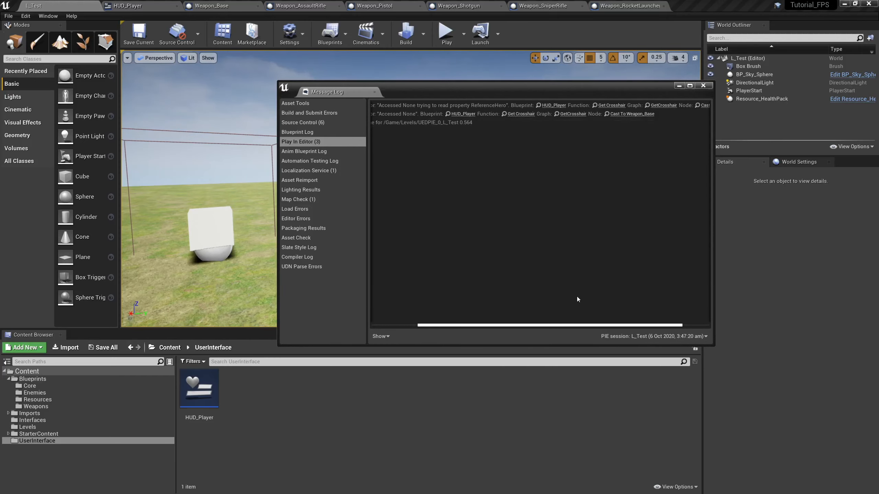
drag(574, 327, 635, 326)
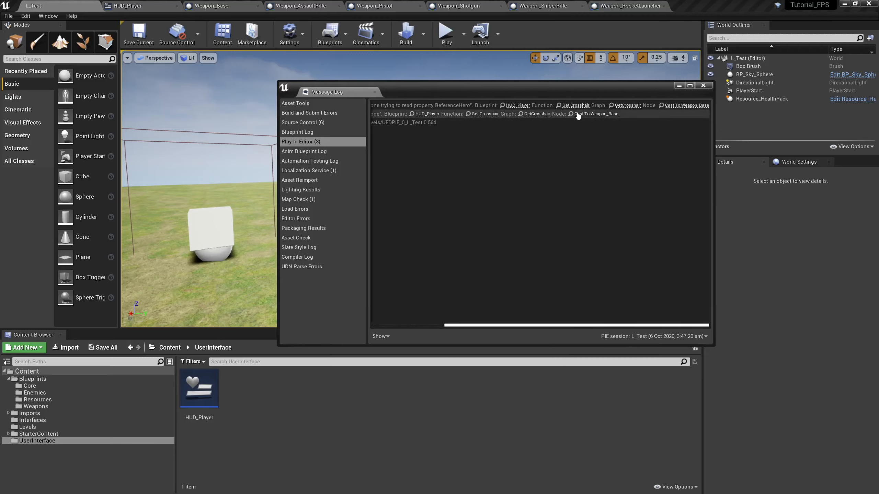